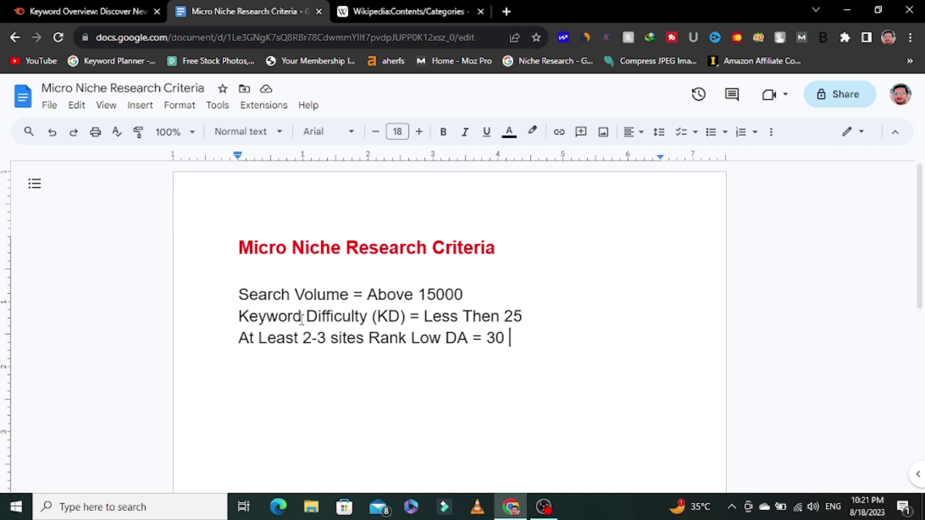
Add the line "Google Trends Stable" below the low DA criterion in the niche research criteria document.
click(494, 338)
click(517, 340)
key(Return)
text(Go)
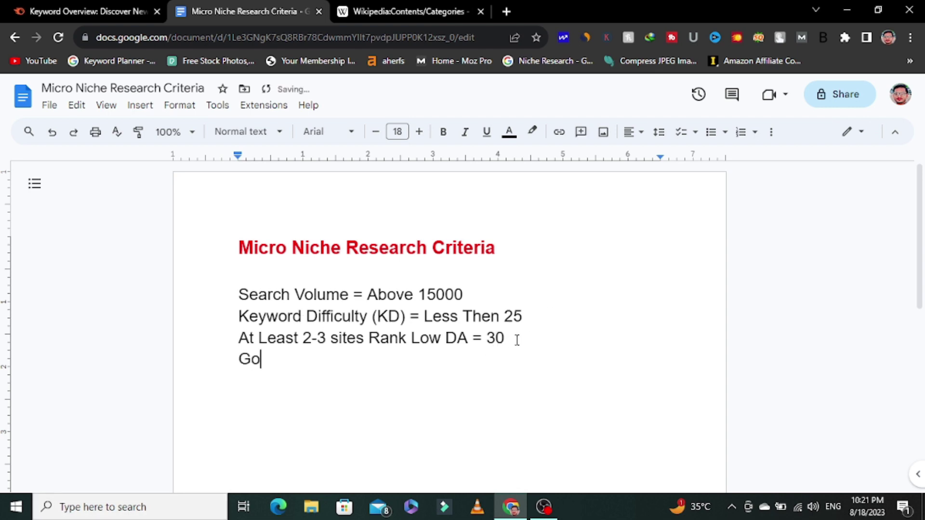
text(ogle Ttr)
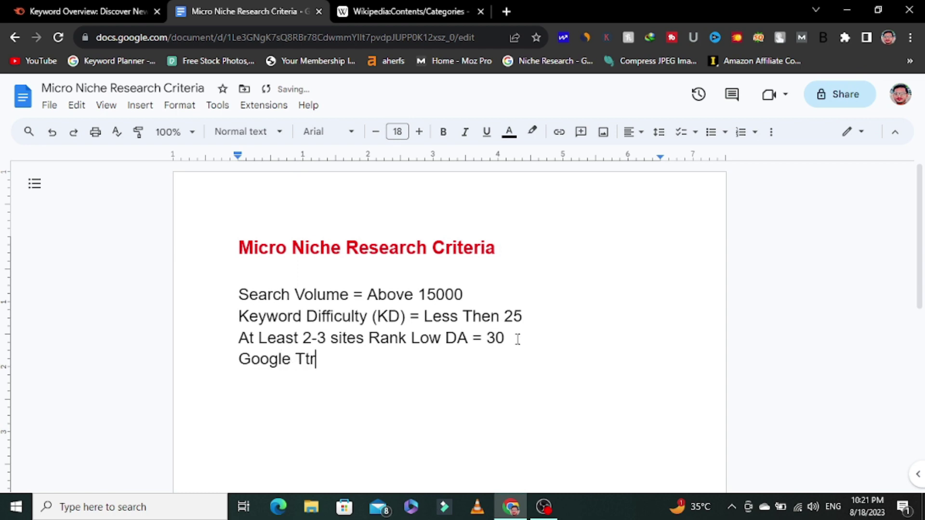
key(BackSpace)
key(BackSpace)
text(rends Stable)
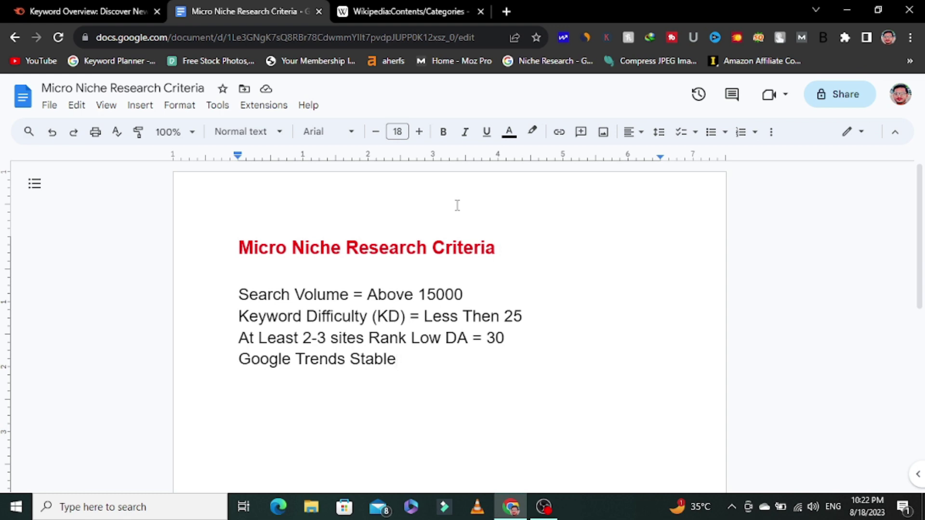
Switch to Wikipedia's Contents/Categories page and examine the topic sections from General reference through Technology and applied sciences for niche ideas.
click(356, 10)
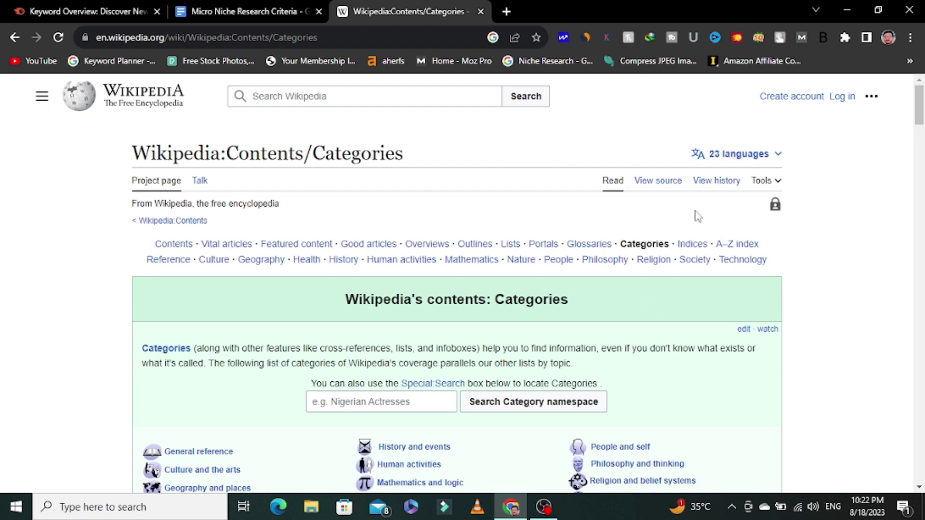
scroll(621, 350, down, 5)
scroll(496, 289, down, 5)
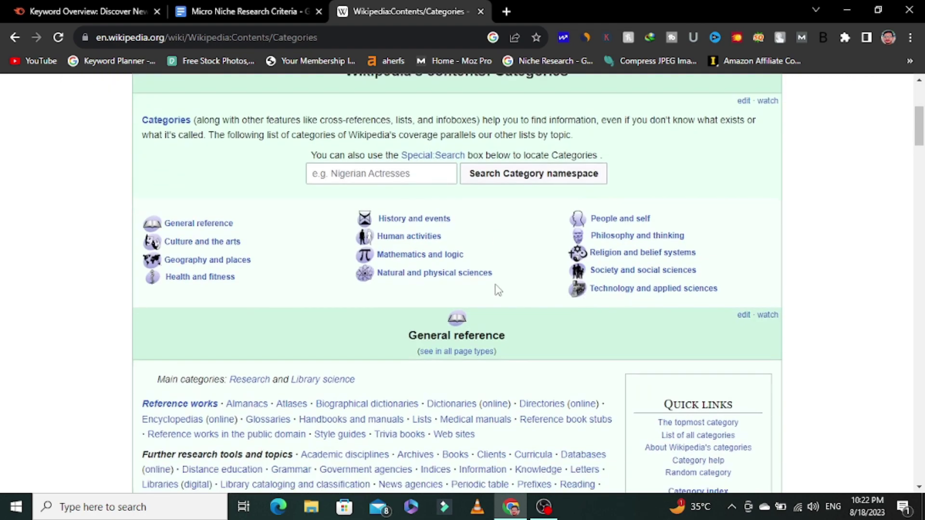
scroll(497, 286, down, 3)
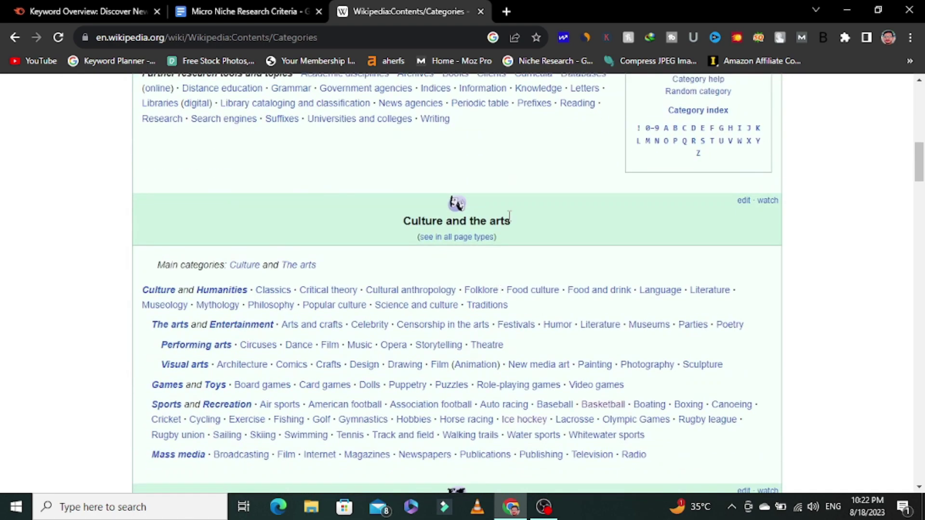
scroll(512, 219, up, 4)
scroll(514, 218, up, 4)
scroll(512, 244, down, 3)
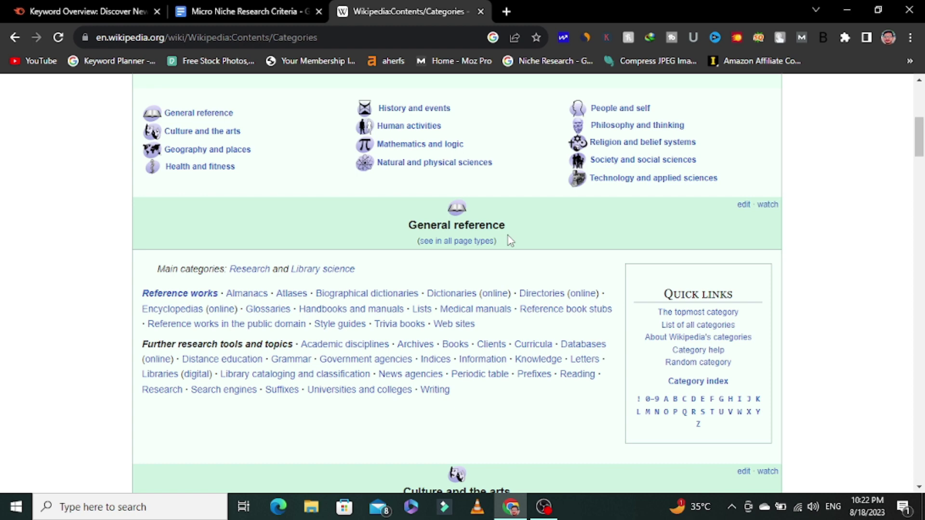
scroll(508, 235, down, 4)
scroll(304, 260, down, 4)
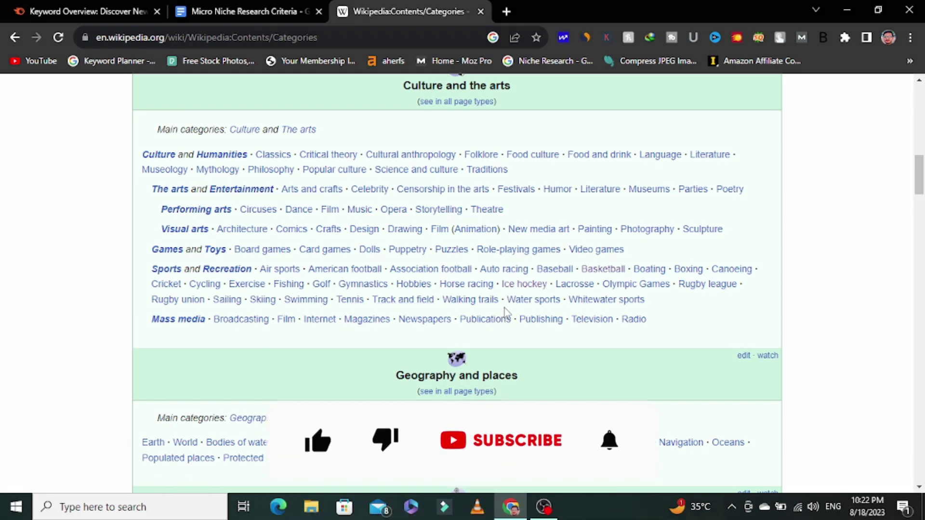
scroll(506, 313, down, 8)
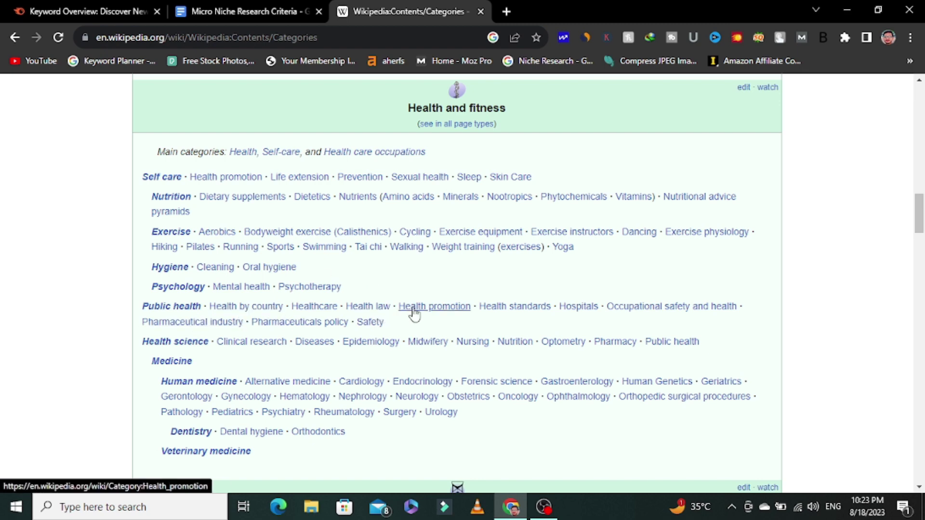
scroll(448, 306, down, 4)
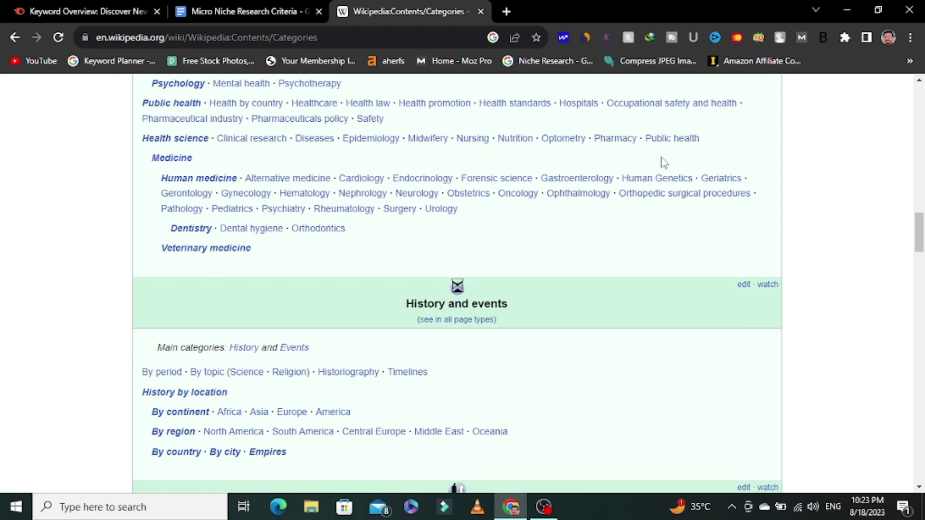
scroll(554, 241, down, 20)
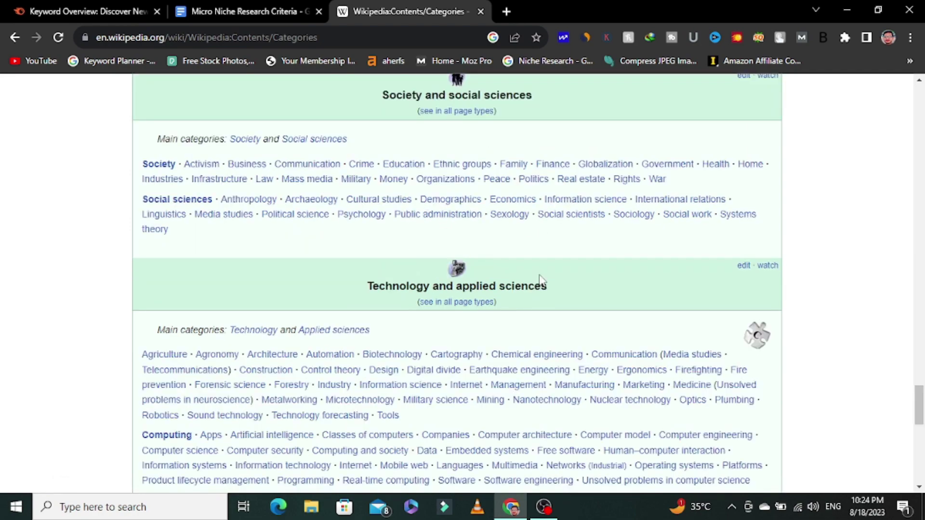
scroll(541, 279, down, 7)
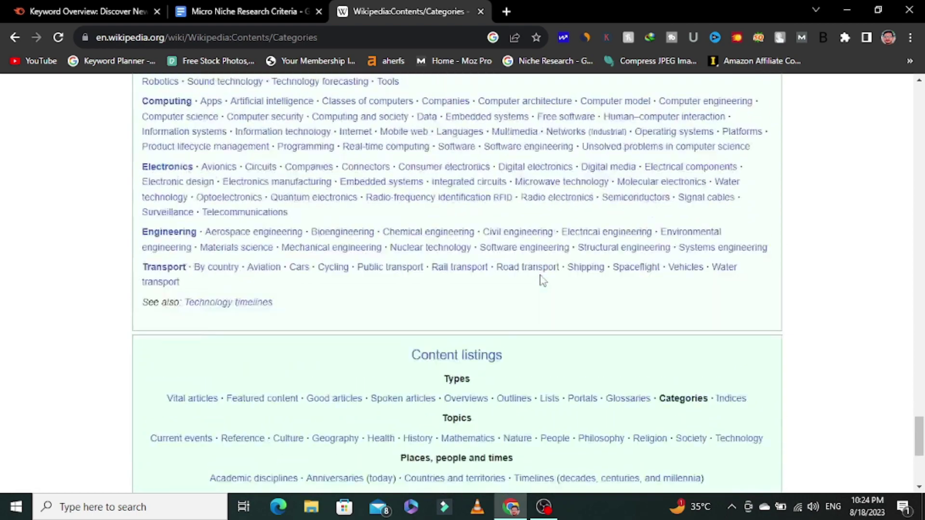
scroll(542, 277, down, 5)
scroll(542, 272, up, 8)
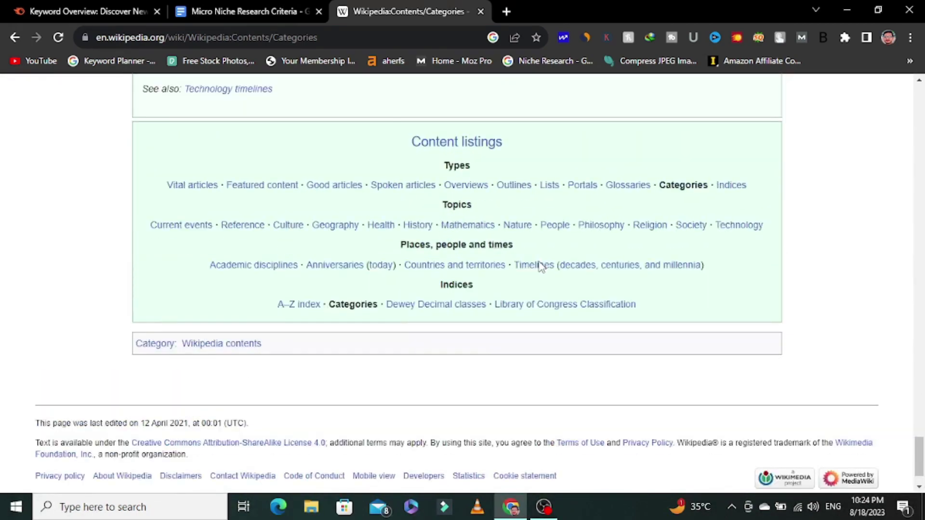
scroll(542, 268, up, 15)
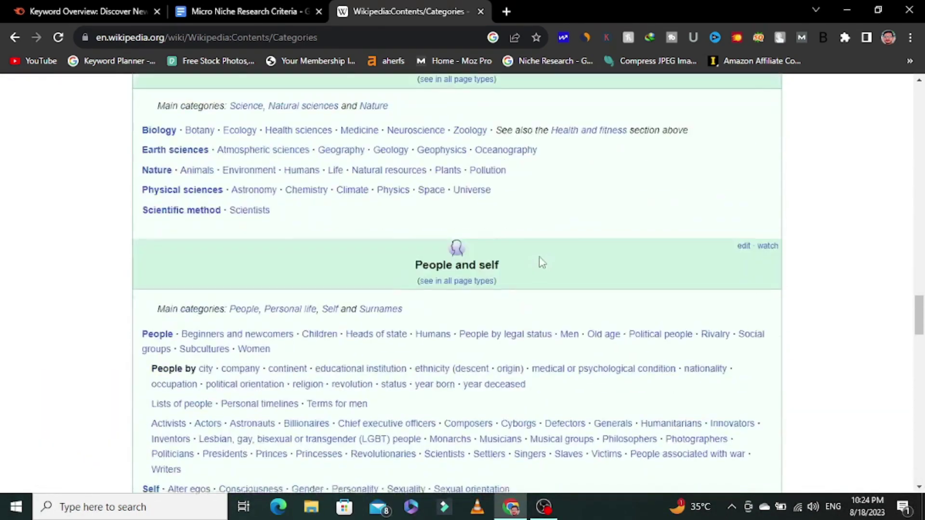
scroll(540, 260, up, 20)
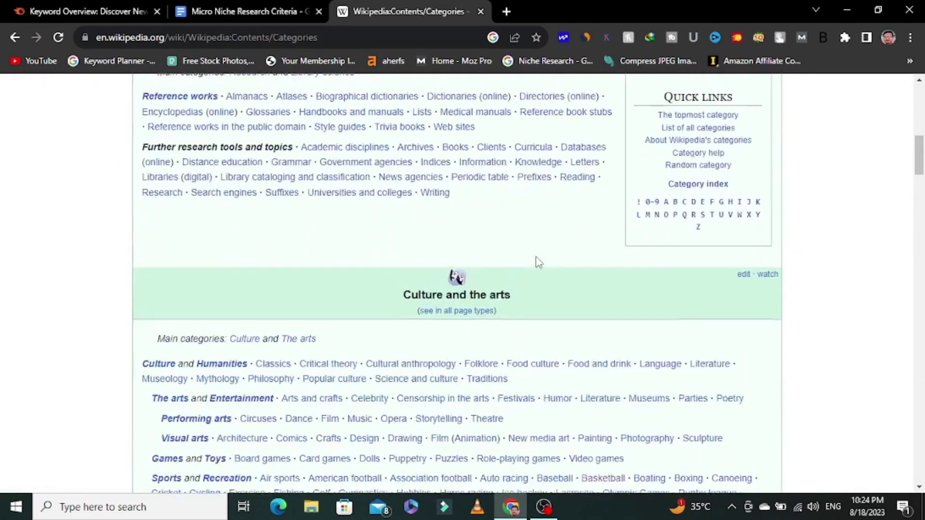
scroll(534, 263, up, 2)
Open the Swimming category under Sports and Recreation and review its subcategories for niche ideas.
scroll(535, 262, down, 12)
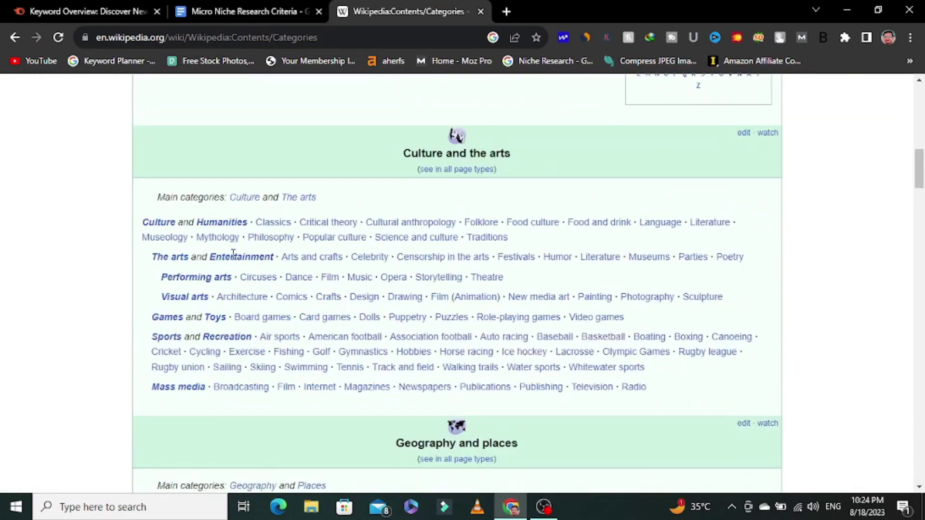
scroll(539, 308, down, 2)
scroll(578, 298, down, 2)
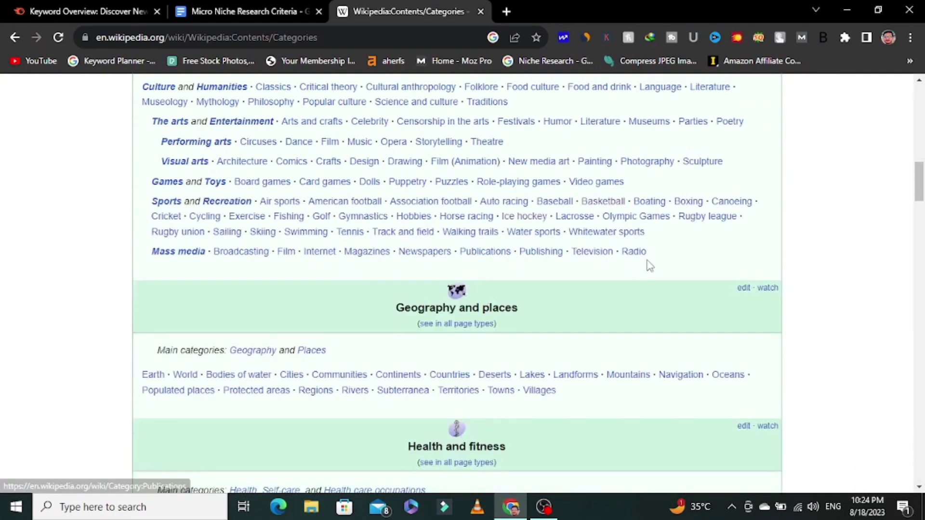
scroll(597, 279, down, 3)
scroll(489, 252, up, 3)
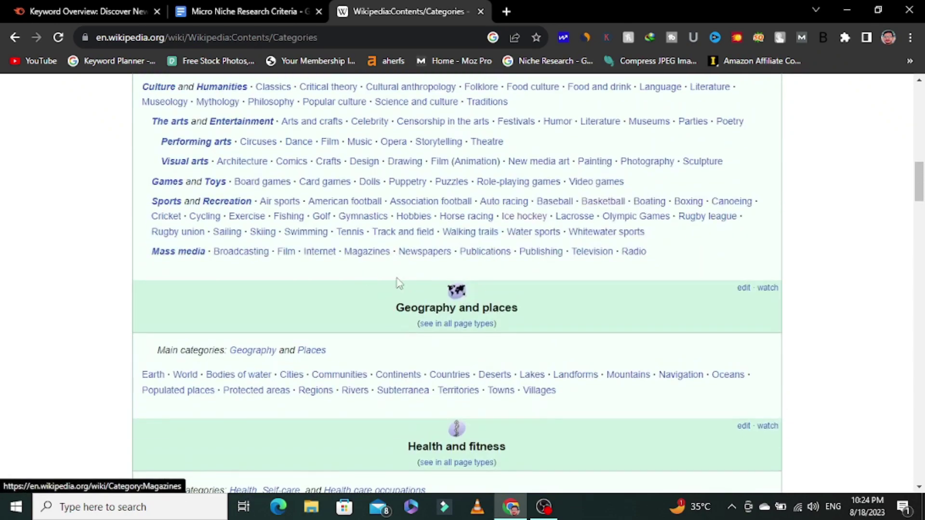
scroll(371, 289, down, 2)
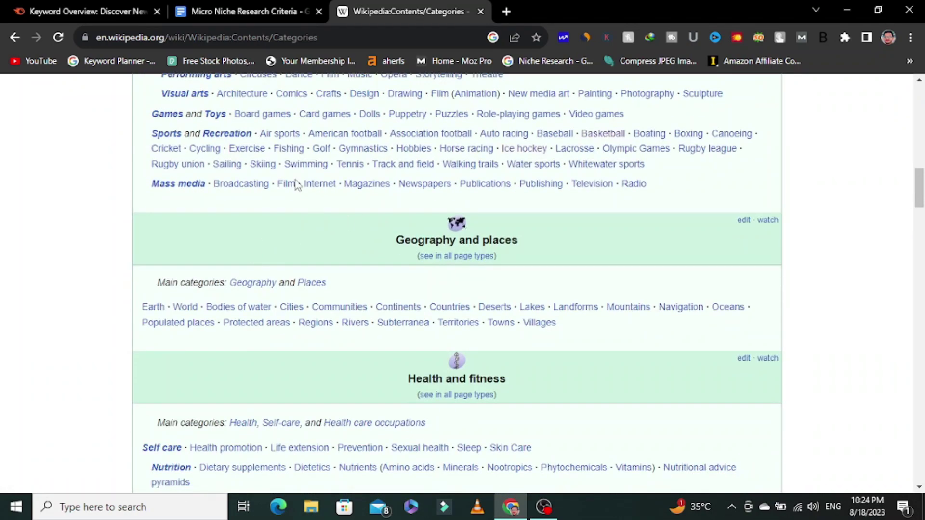
click(302, 164)
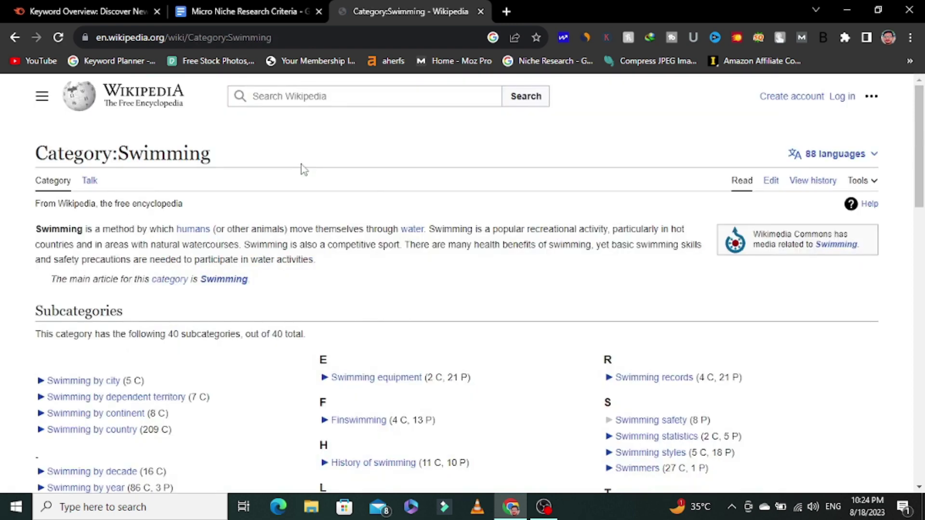
scroll(400, 160, down, 5)
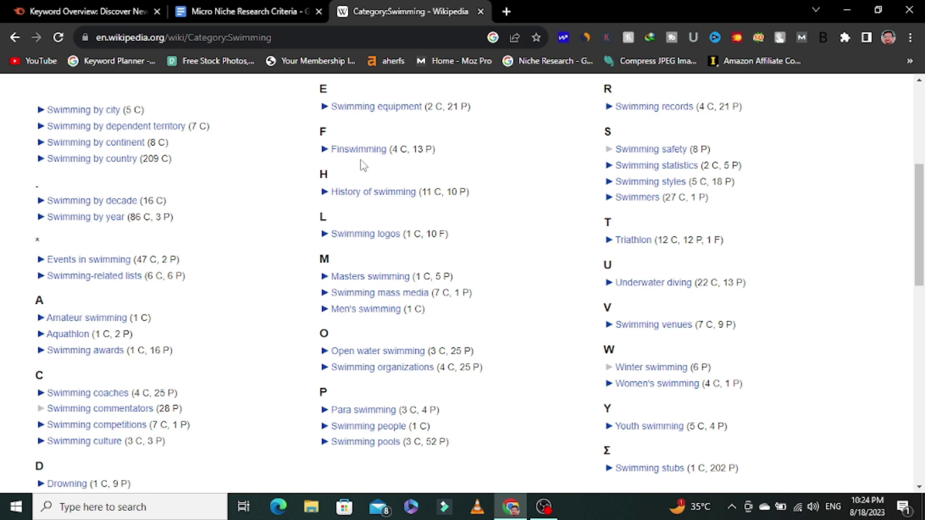
scroll(500, 299, down, 3)
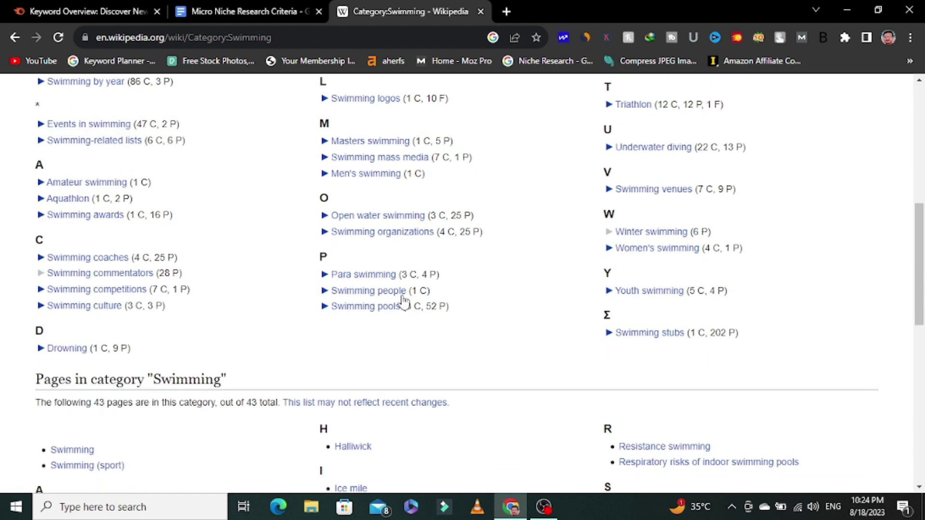
scroll(131, 302, up, 3)
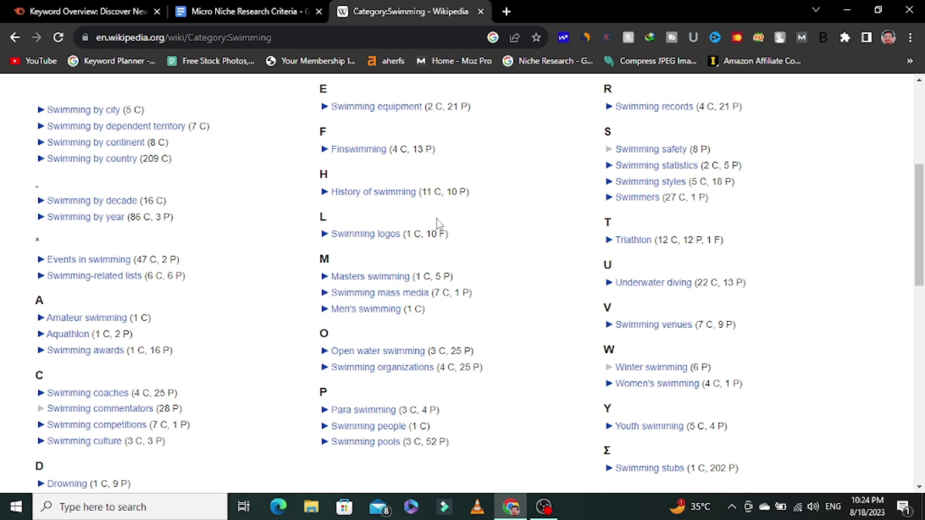
Switch to Semrush Keyword Overview and set the keyword database country to Pakistan.
click(98, 16)
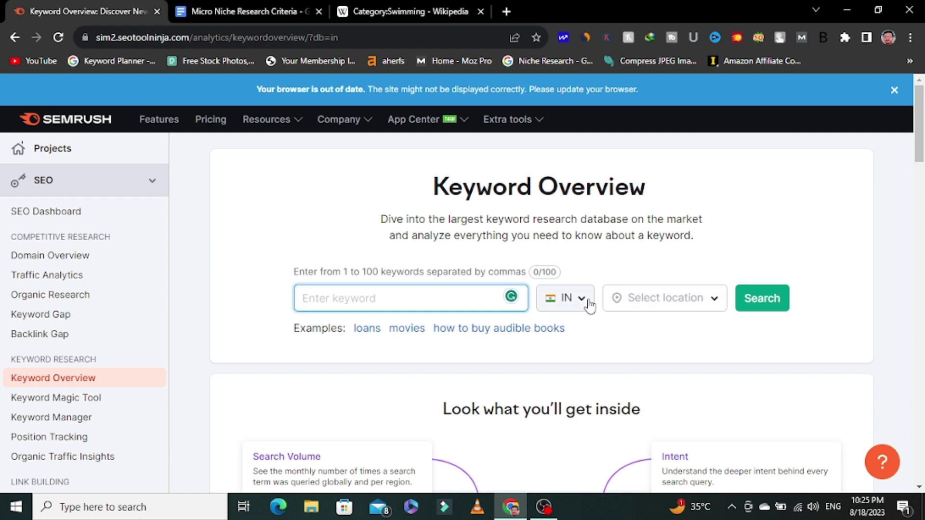
click(570, 303)
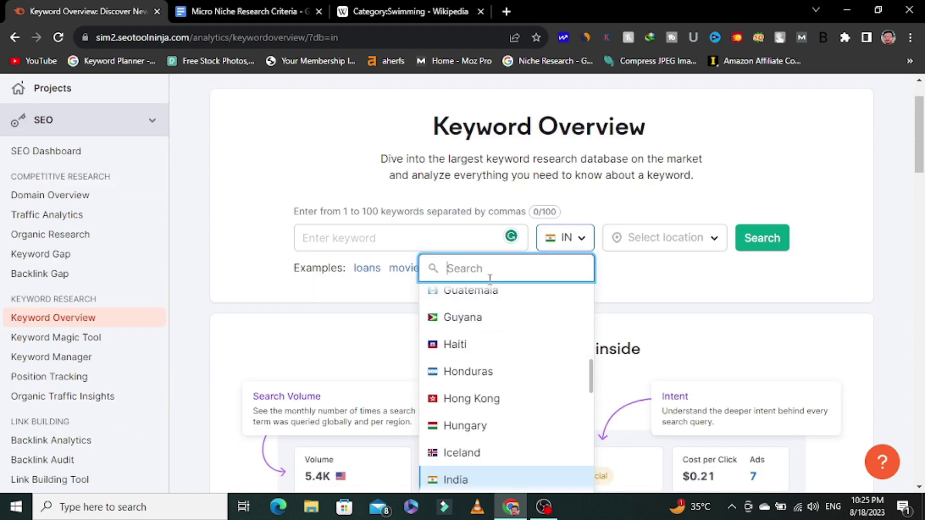
text(pak)
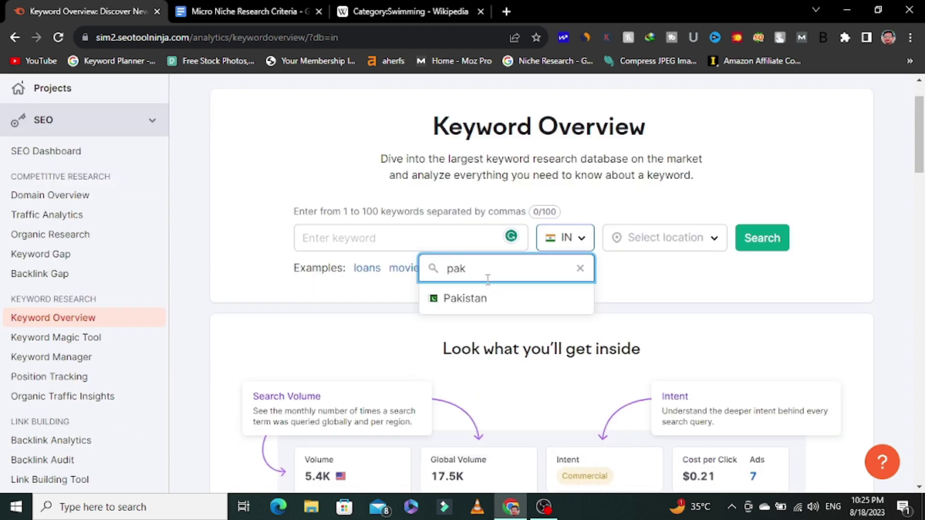
click(487, 299)
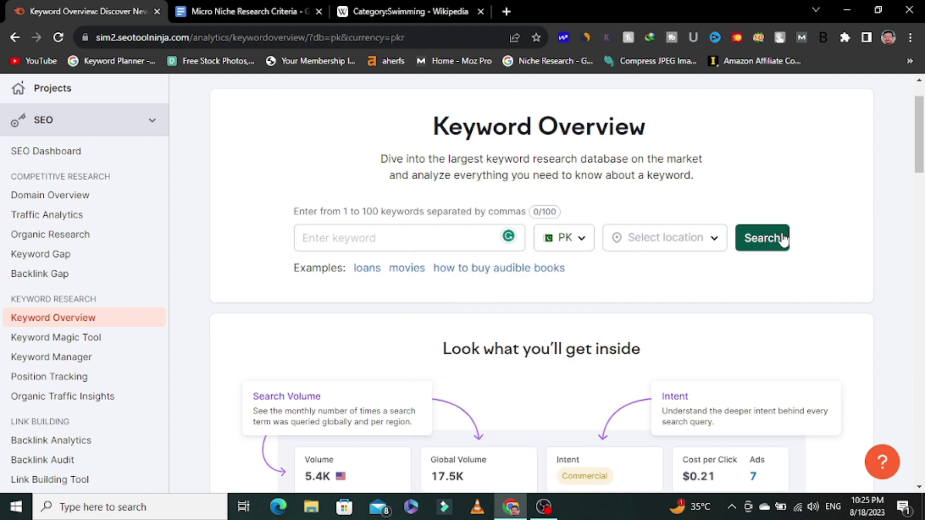
click(763, 238)
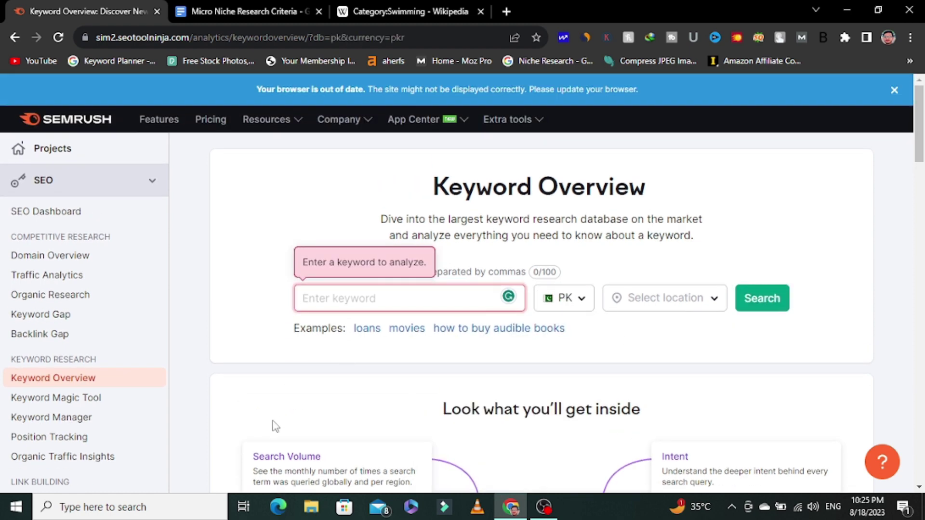
Run a keyword overview for "loan" in the Pakistan database.
click(359, 295)
text(loan)
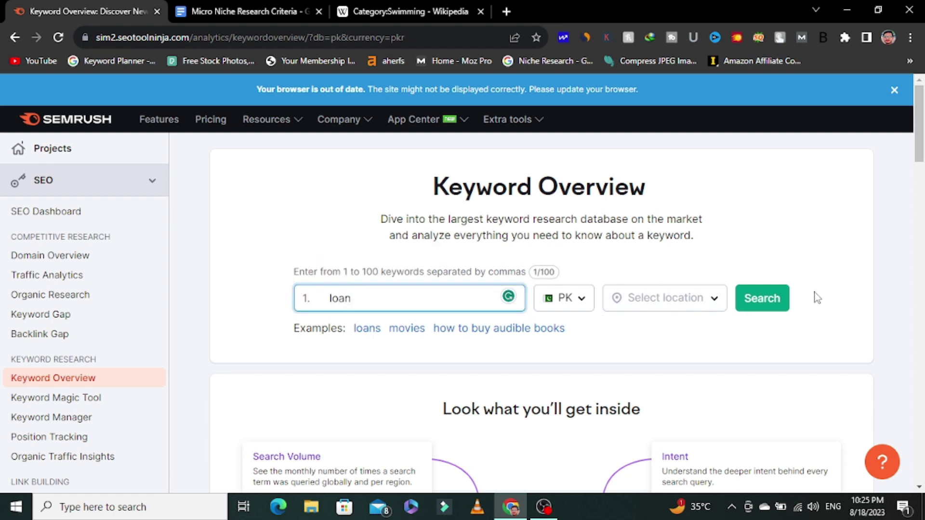
click(787, 304)
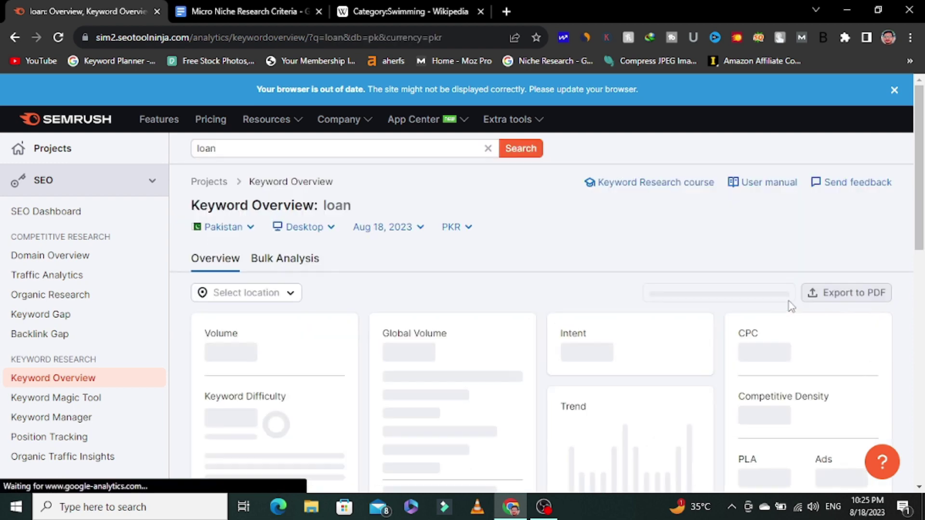
Review the metrics and keyword ideas for "loan", and open the full list of its keyword variations.
scroll(559, 236, down, 4)
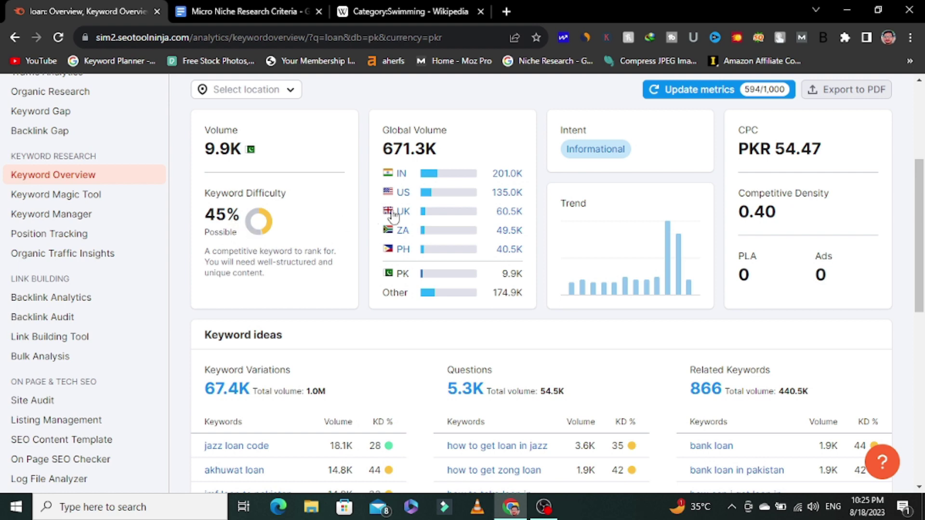
scroll(388, 231, down, 3)
scroll(282, 193, up, 1)
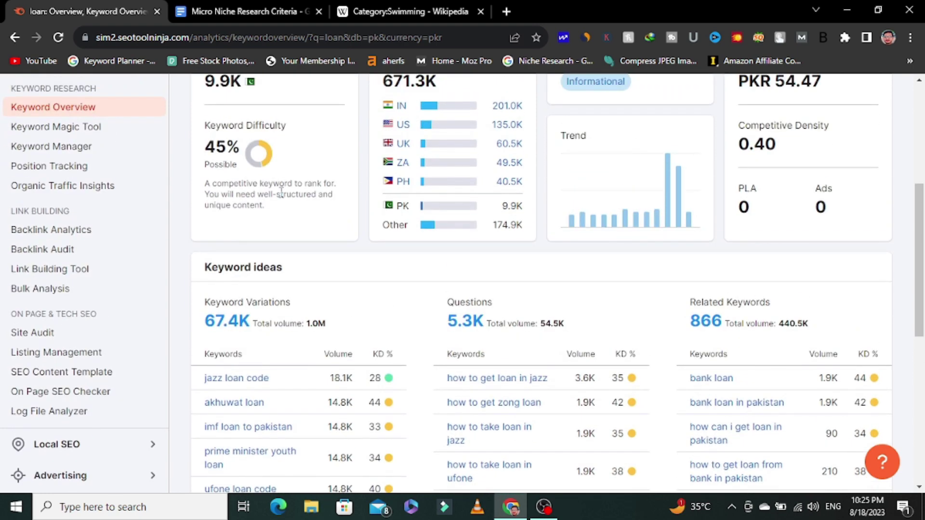
scroll(385, 299, down, 4)
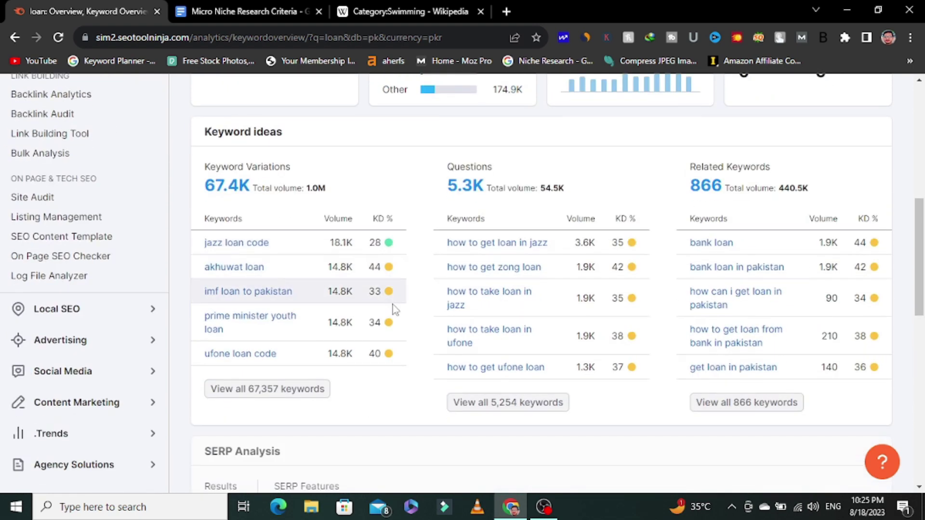
scroll(398, 299, down, 1)
scroll(226, 258, up, 1)
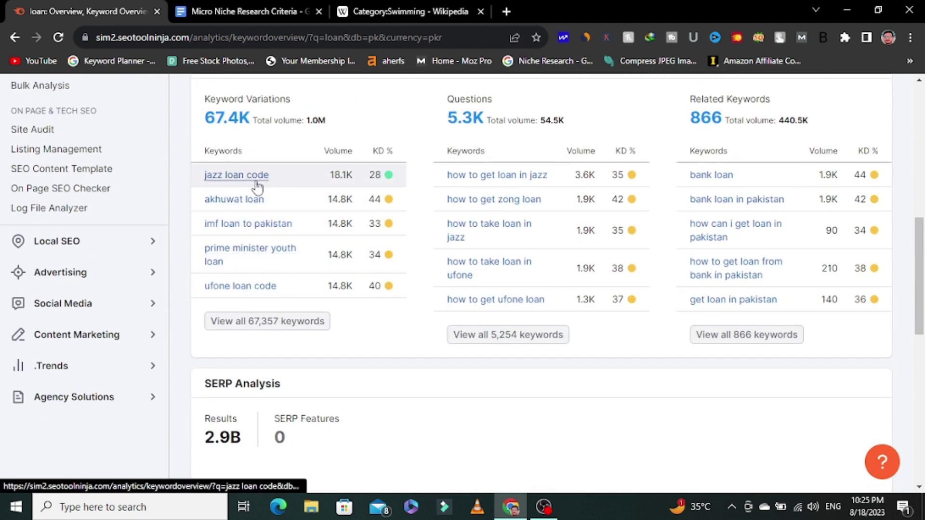
click(266, 323)
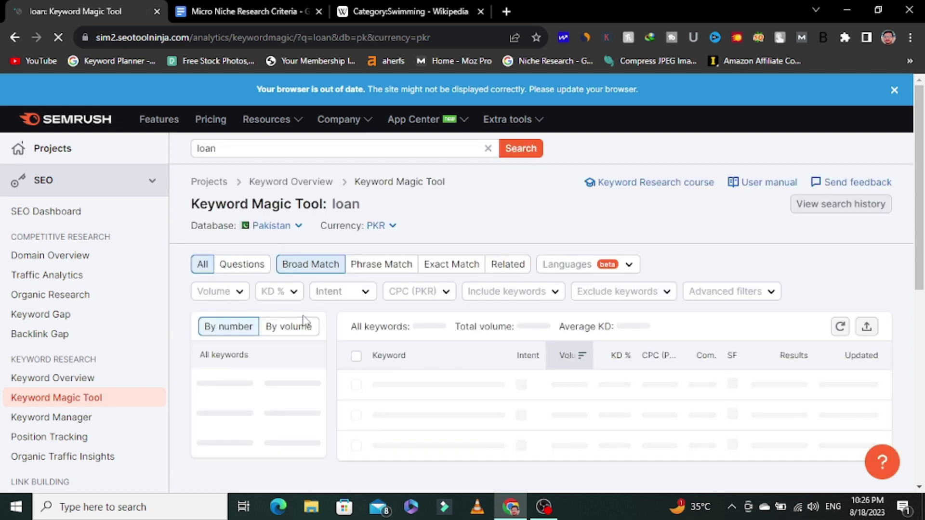
Examine the Pakistan keyword variations for "loan", including their search volume, keyword difficulty and CPC.
scroll(641, 258, down, 5)
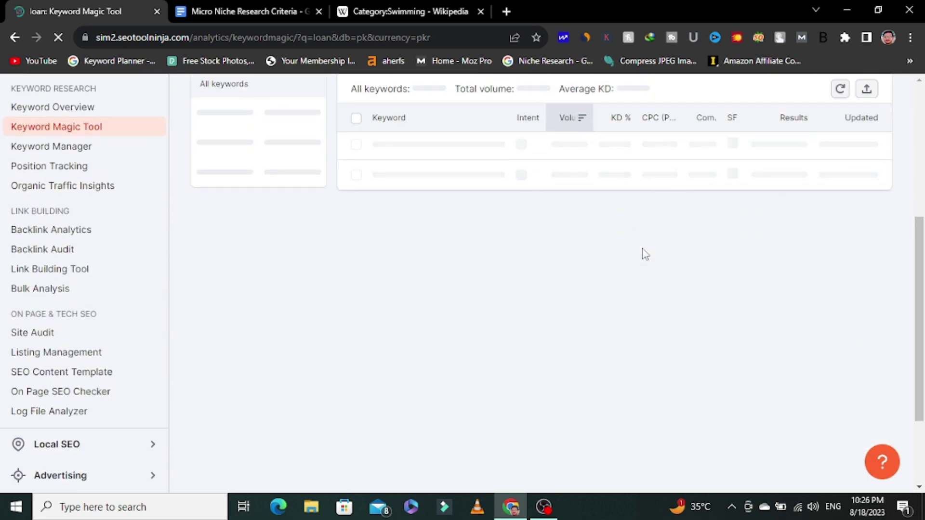
scroll(643, 253, up, 3)
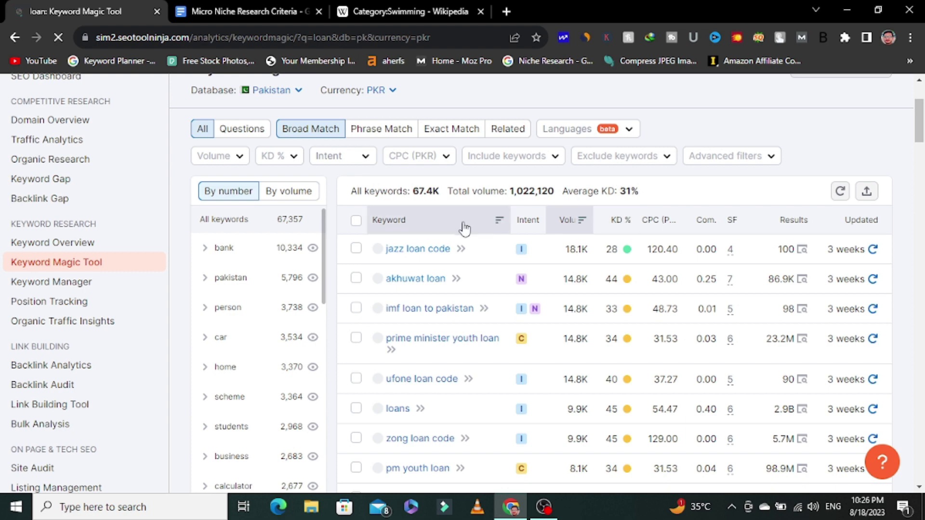
scroll(404, 208, down, 3)
scroll(404, 208, up, 3)
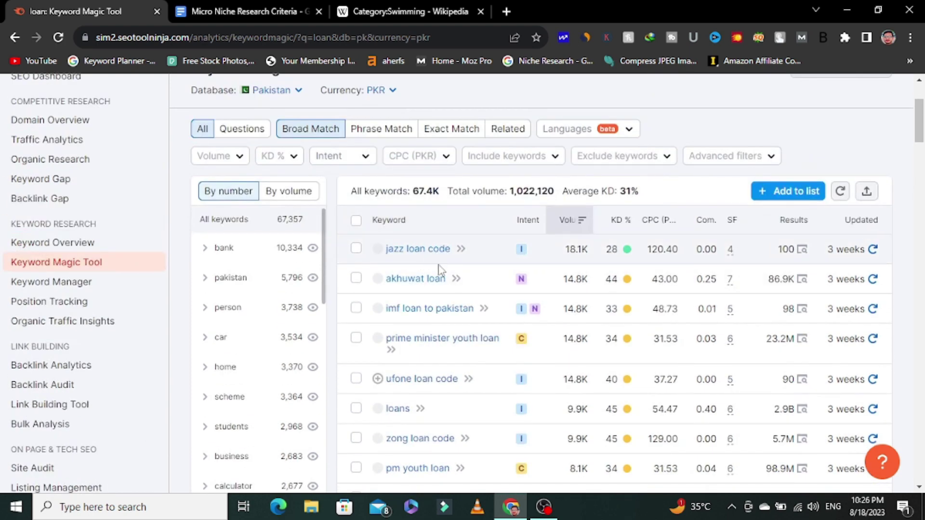
scroll(435, 291, down, 3)
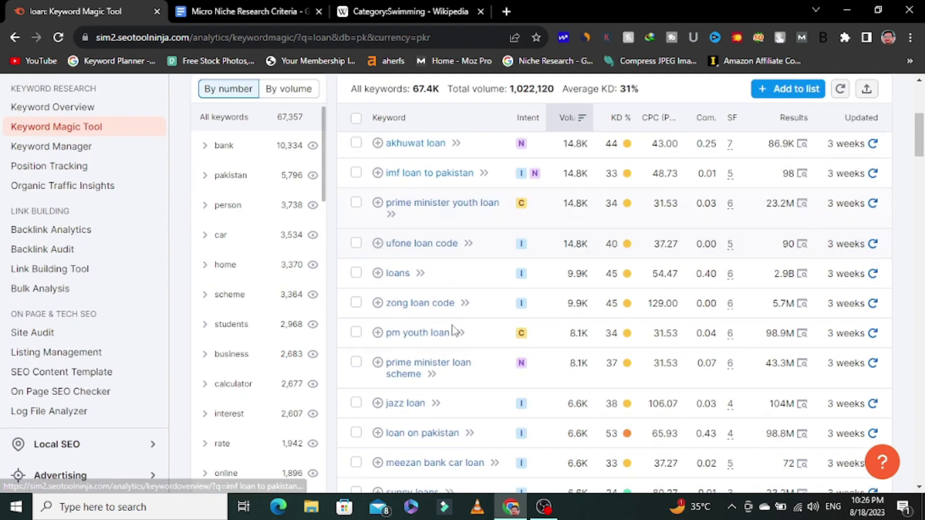
scroll(447, 260, down, 2)
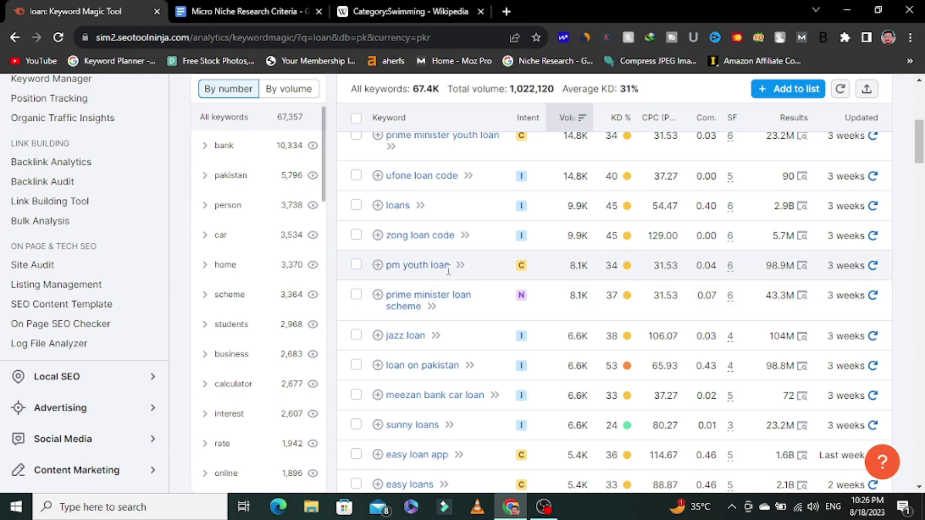
Search Google for the keyword "pm youth loan" from the variations list and view its results page.
drag(450, 265, 405, 266)
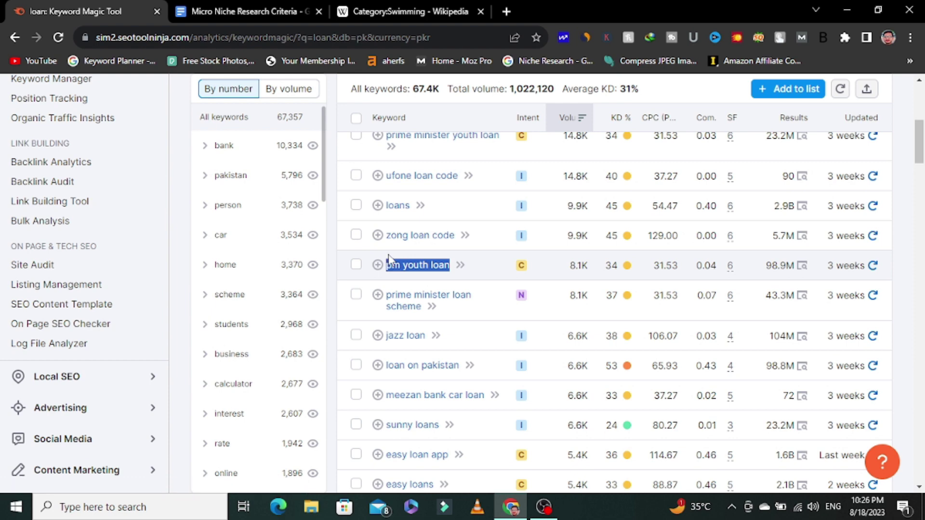
click(505, 12)
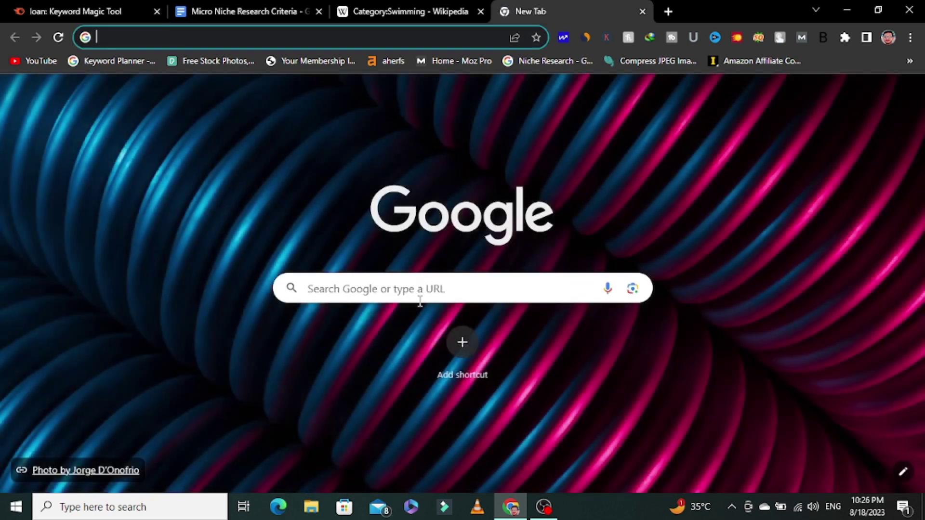
click(421, 294)
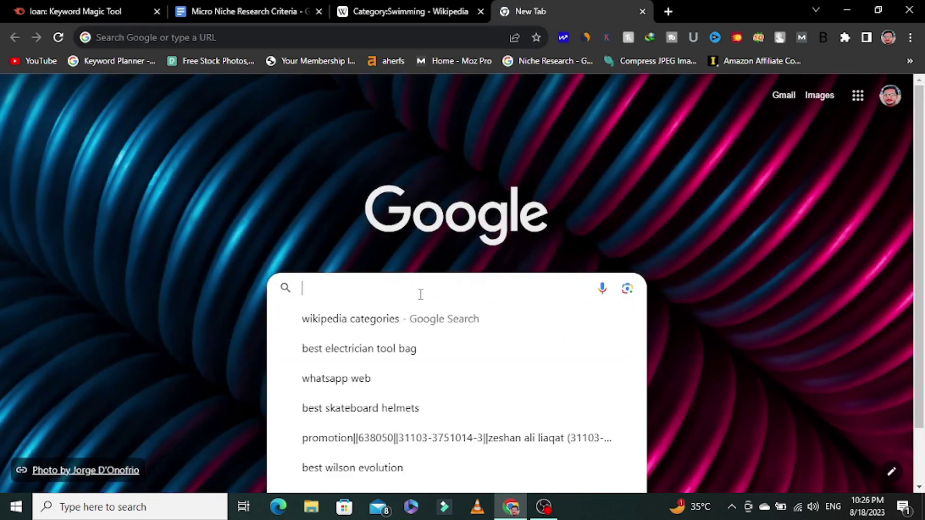
text(pm youth loan)
key(alt+Return)
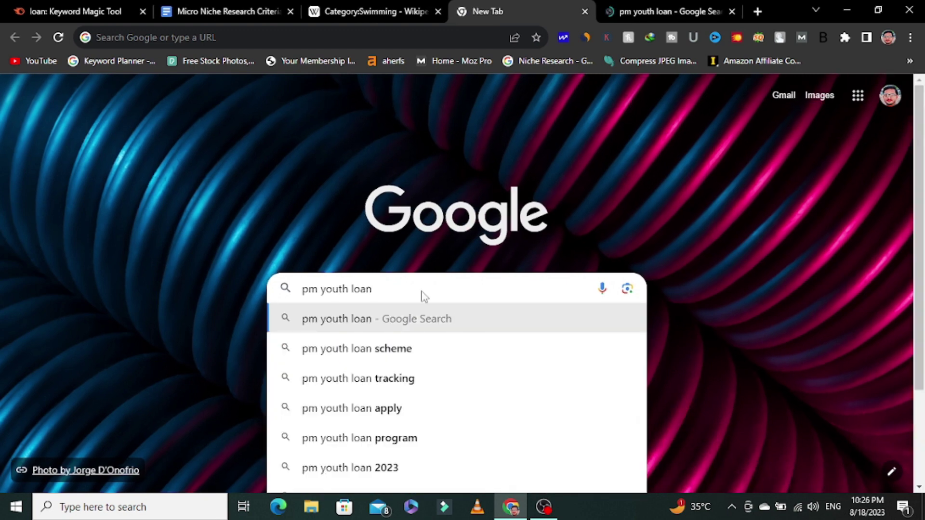
click(675, 12)
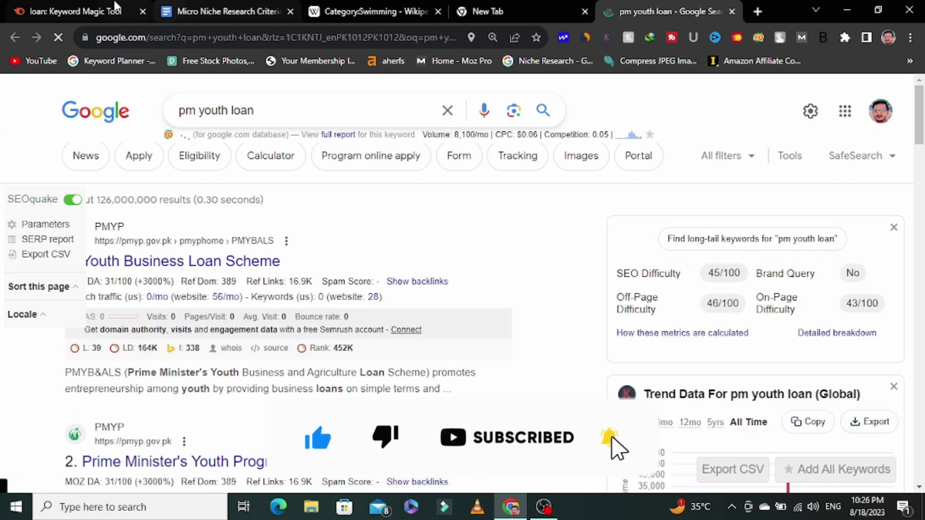
Copy the keyword "jazz loan code" from the Semrush variations list and search Google for it.
click(87, 12)
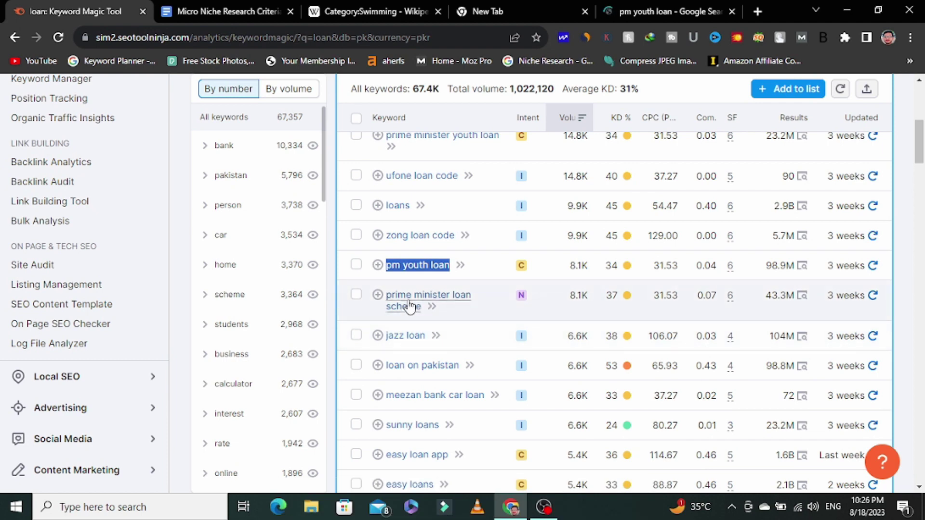
scroll(494, 284, up, 3)
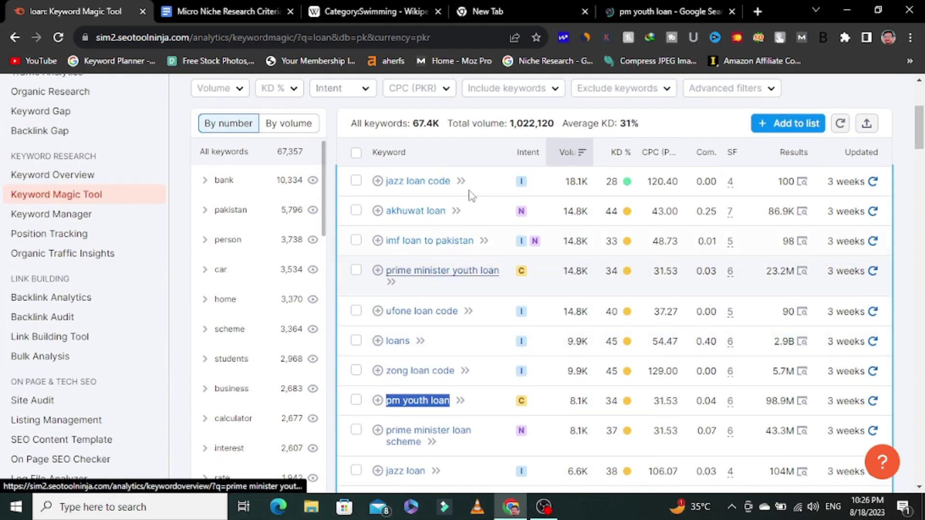
drag(451, 185, 388, 192)
key(ctrl+c)
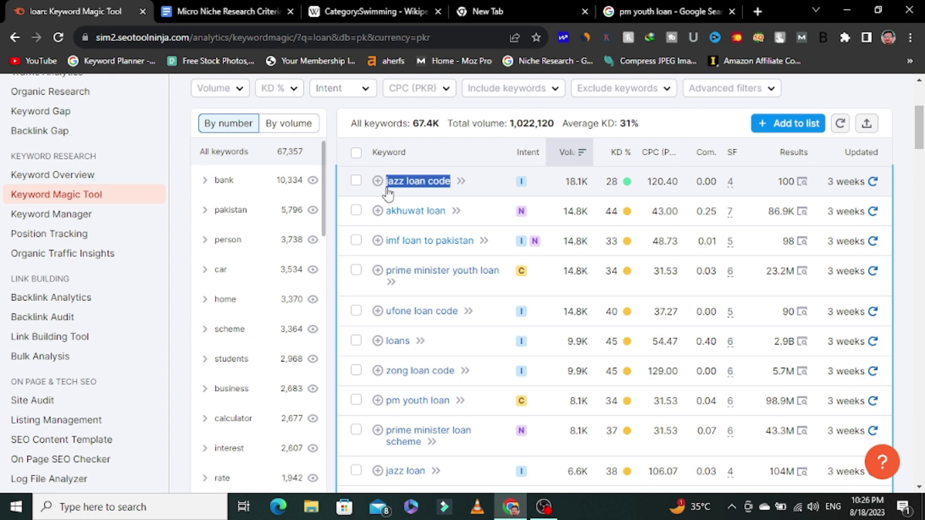
click(684, 11)
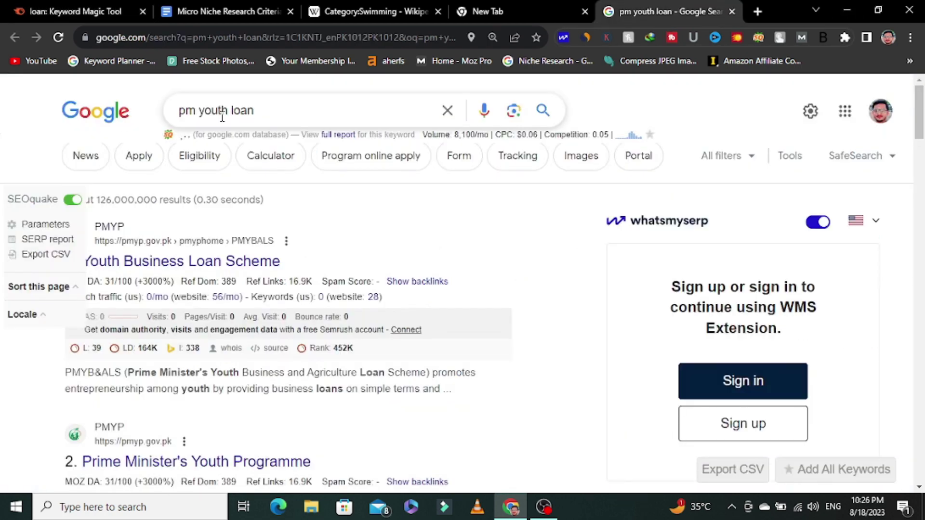
click(276, 111)
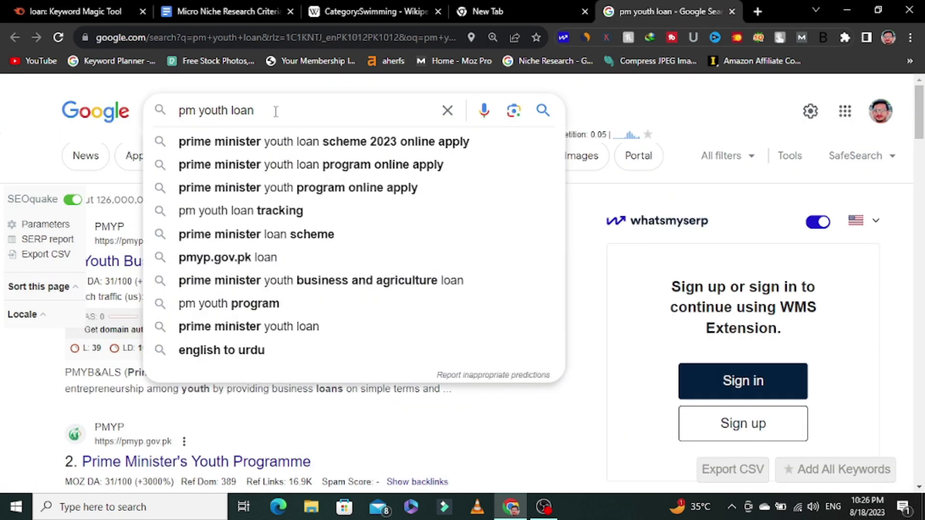
key(ctrl+a)
key(ctrl+v)
key(Return)
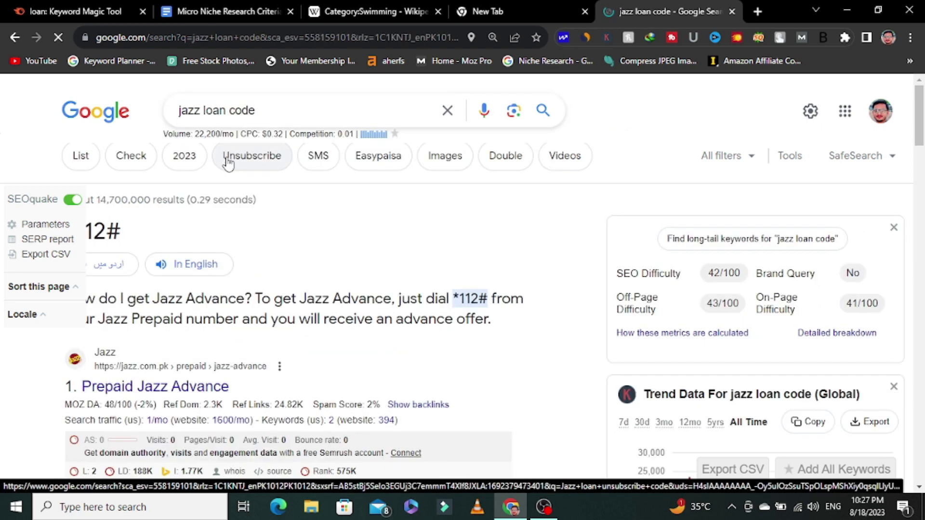
Examine the Google results for "jazz loan code", checking the ranking sites and their authority metrics.
scroll(284, 259, down, 5)
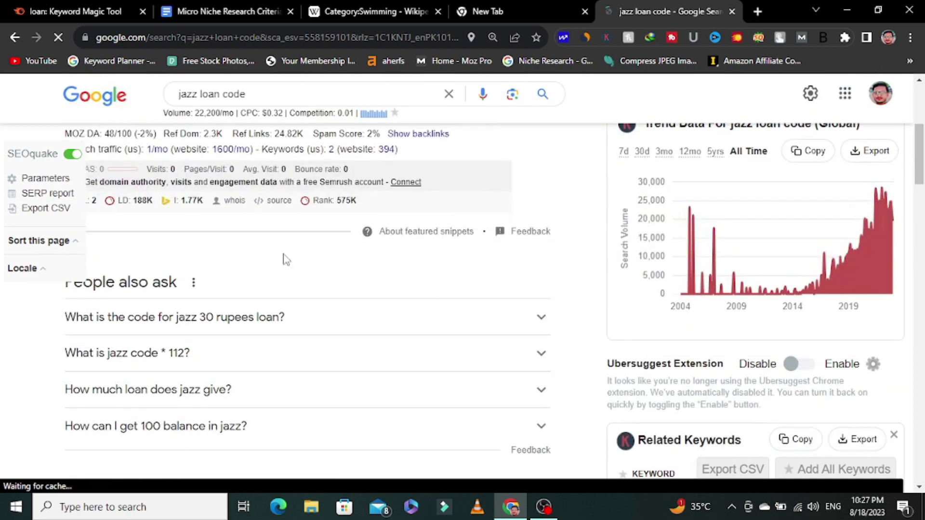
scroll(286, 261, up, 4)
scroll(286, 260, up, 1)
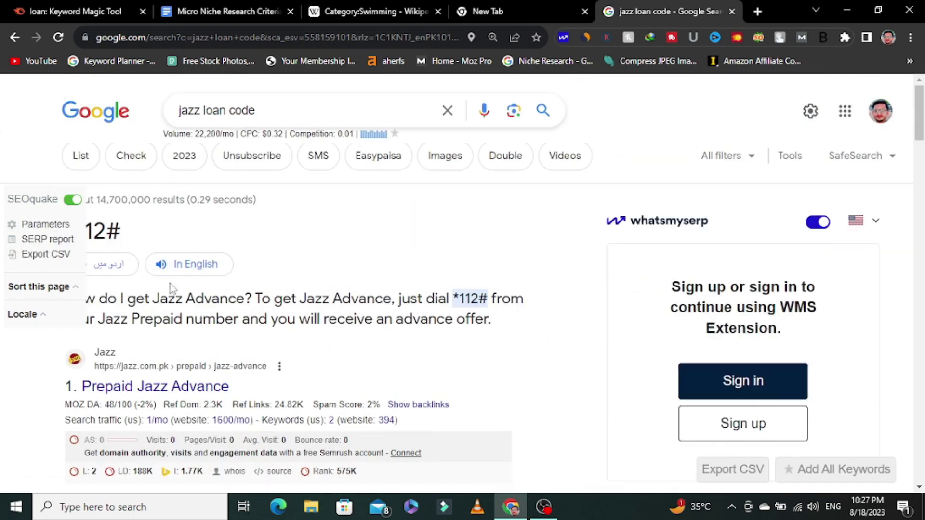
scroll(174, 287, down, 10)
scroll(174, 284, up, 3)
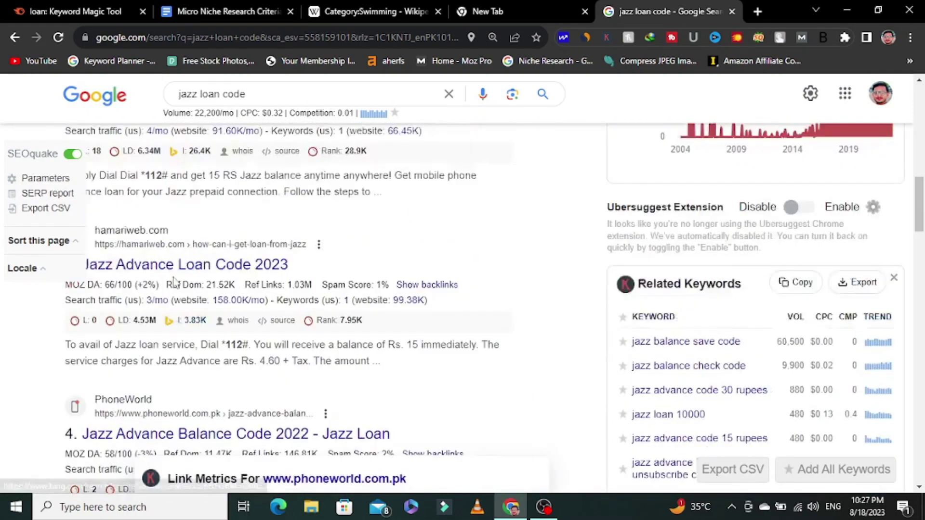
scroll(174, 282, up, 8)
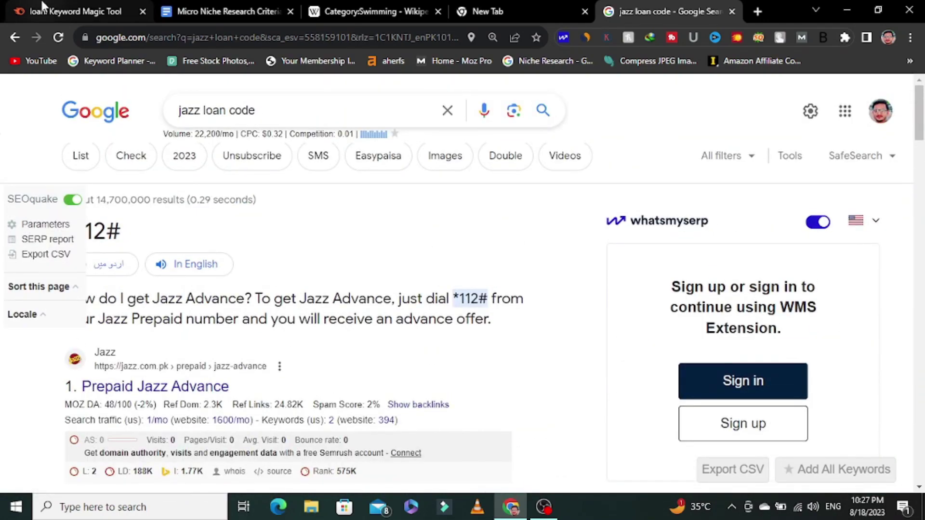
Return to the Semrush "loan" keyword list and look through its lower-volume variations.
click(43, 6)
scroll(460, 277, down, 2)
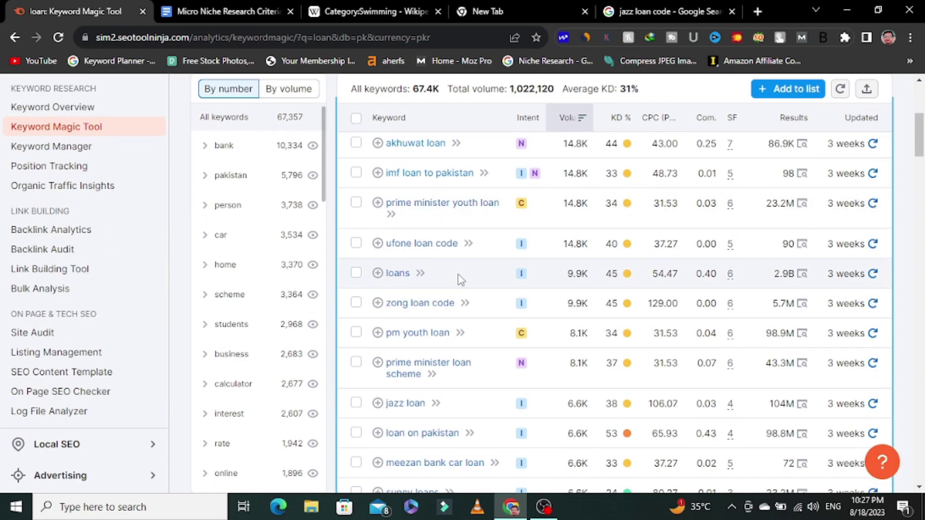
scroll(463, 313, down, 3)
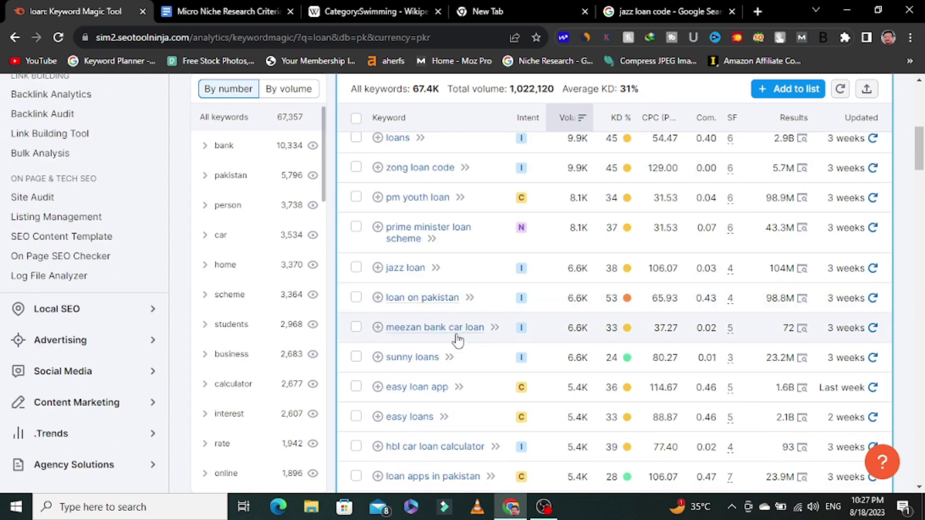
scroll(494, 377, down, 9)
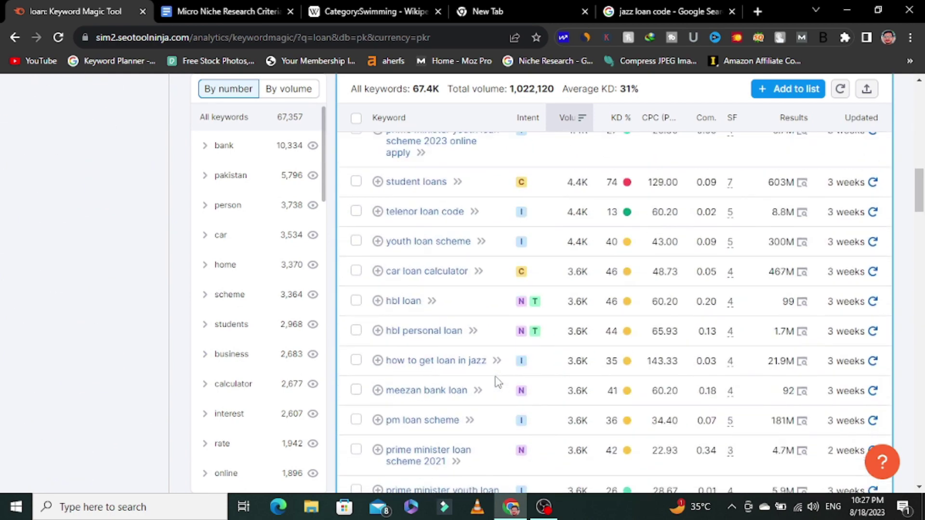
scroll(495, 380, up, 4)
scroll(492, 338, up, 15)
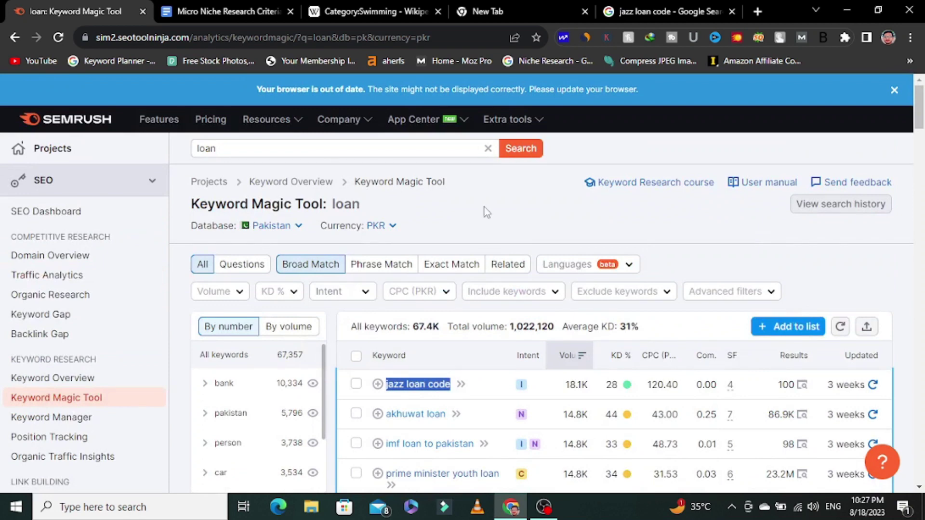
Switch to the Google results and search for "loan scheme in pakistan" using the suggested query.
click(627, 6)
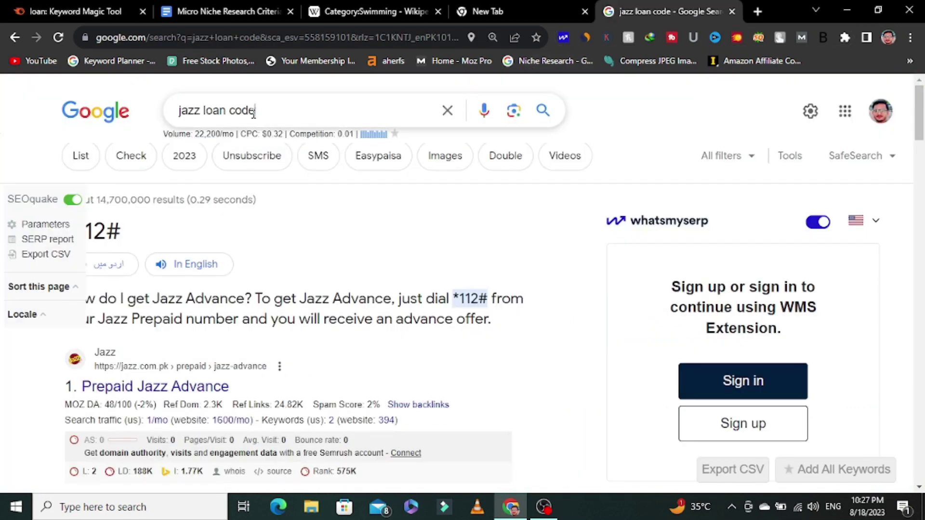
drag(256, 110, 159, 131)
text(loa)
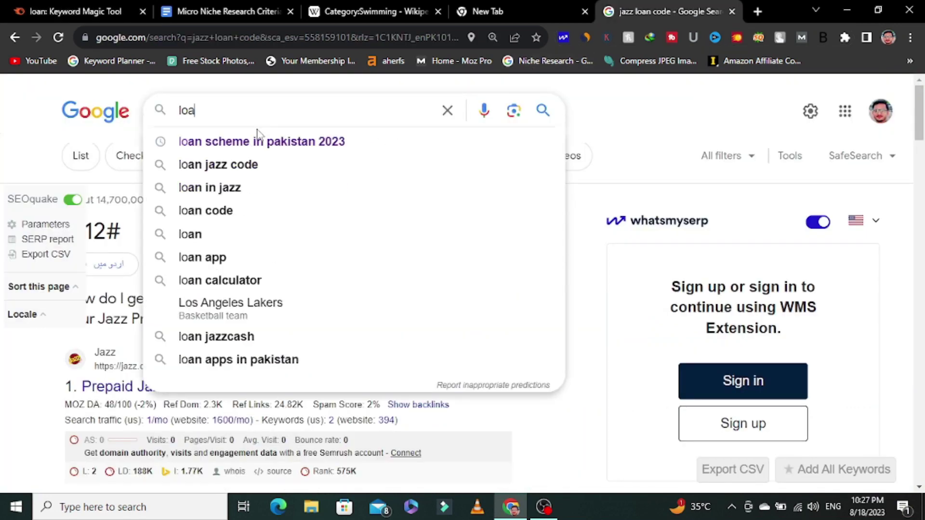
text(n scheme)
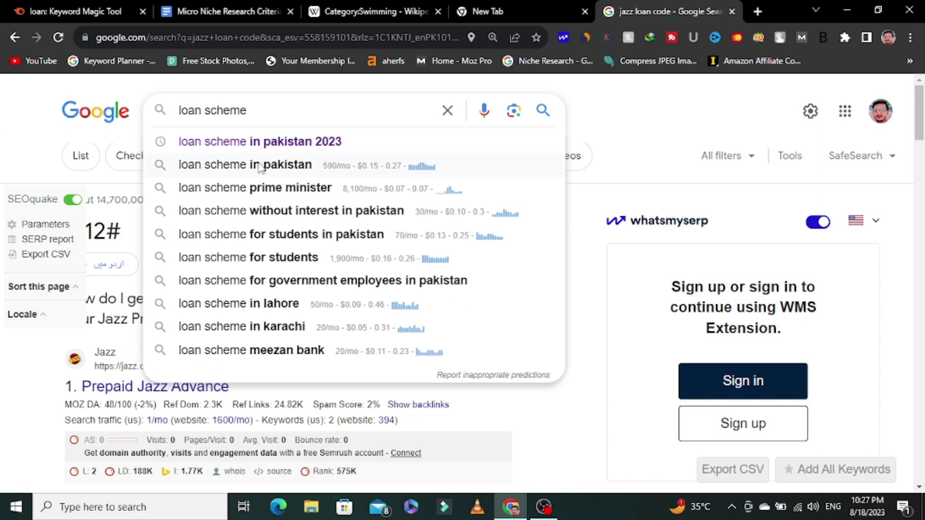
click(261, 166)
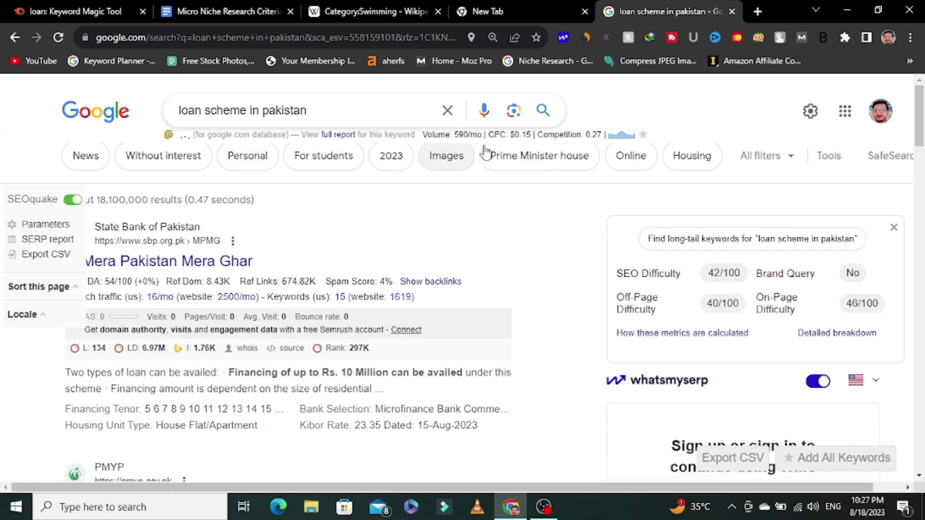
Go back to Semrush and scan further down the "loan" variations for loan scheme and bank loan keywords.
click(75, 11)
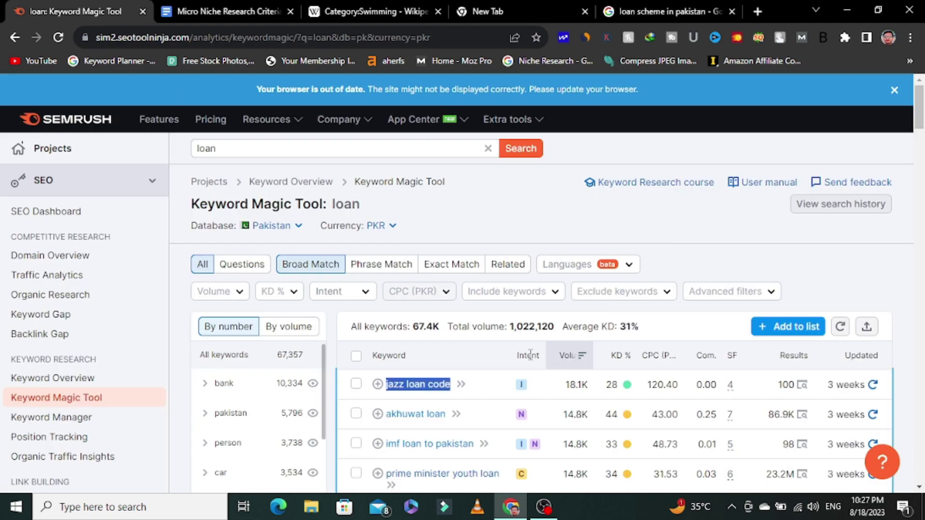
scroll(530, 354, down, 10)
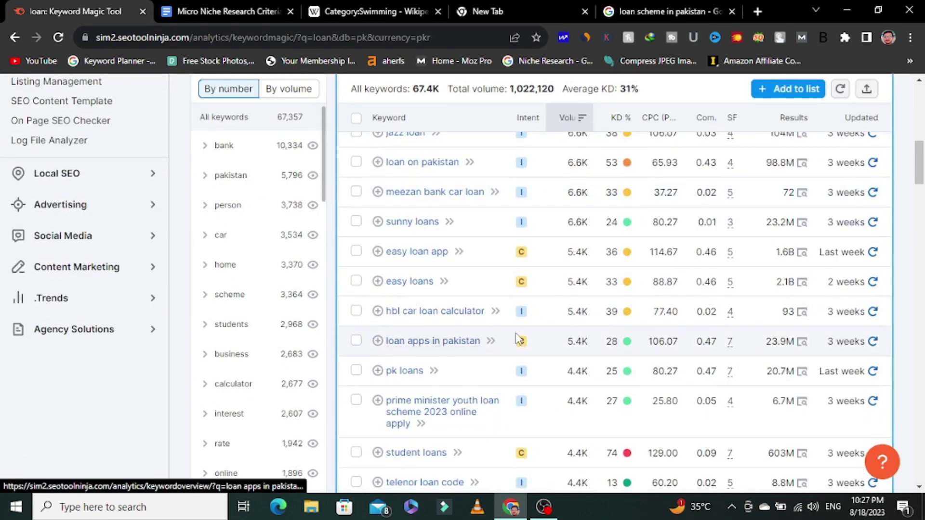
scroll(518, 339, down, 15)
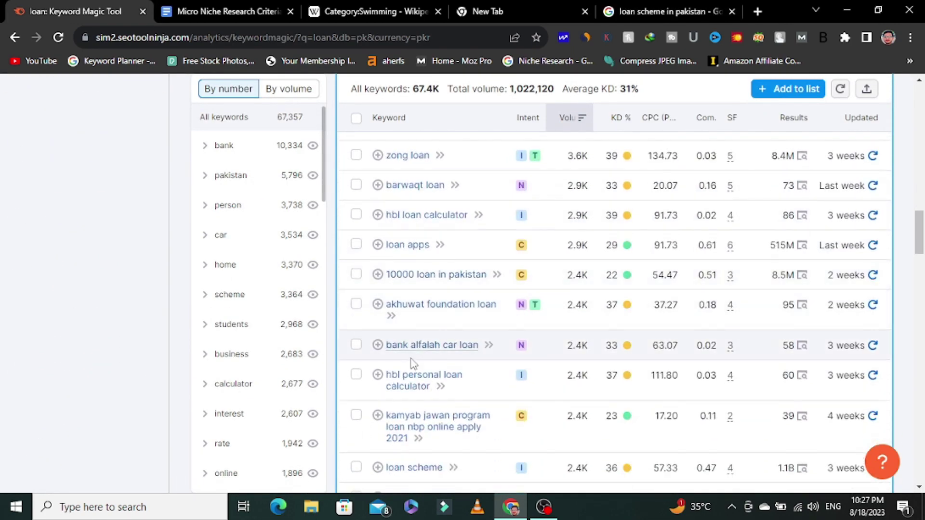
scroll(413, 364, down, 4)
scroll(923, 245, up, 7)
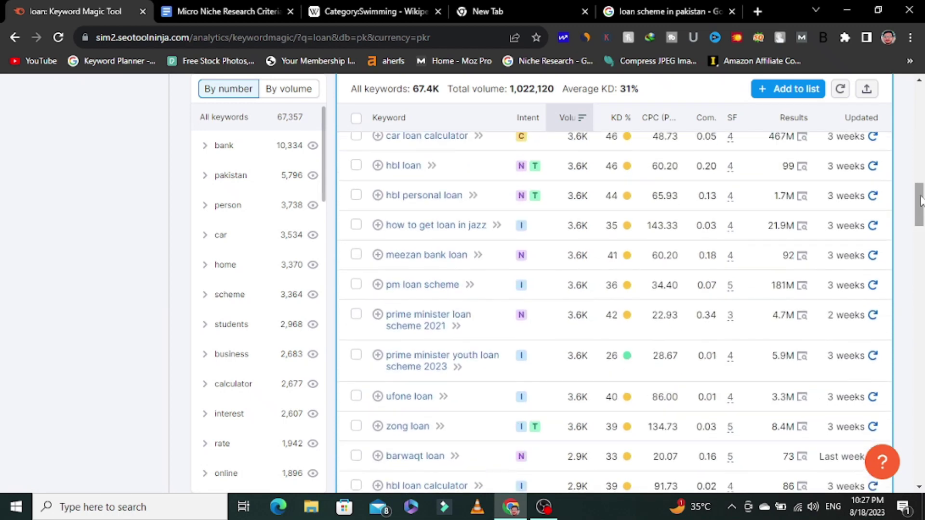
Replace the Semrush Keyword Magic Tool query with "papers" and run the search for the Pakistan database.
drag(920, 201, 919, 103)
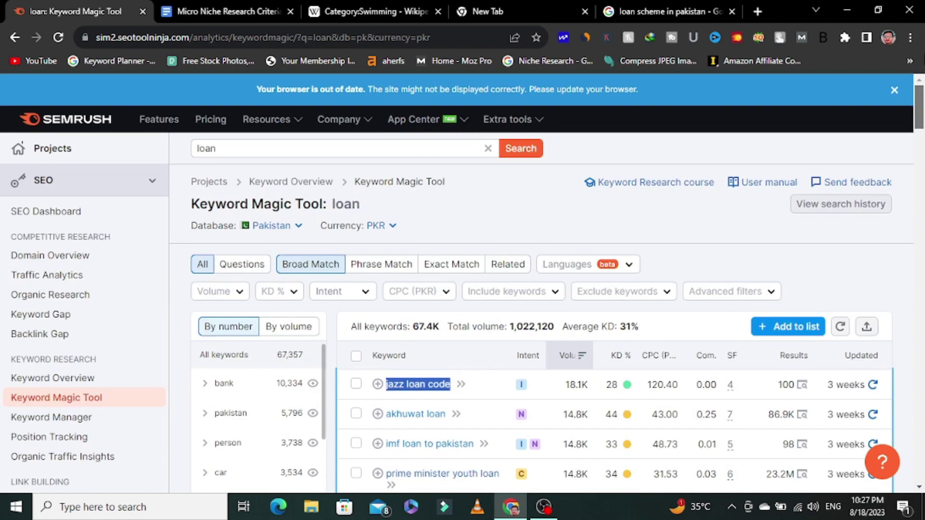
click(248, 151)
key(BackSpace)
key(BackSpace)
key(BackSpace)
key(BackSpace)
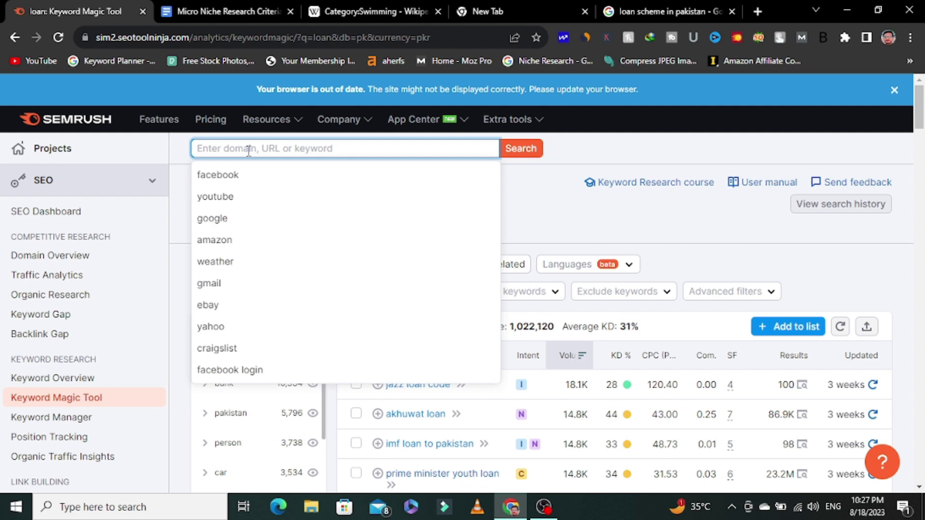
text(pap)
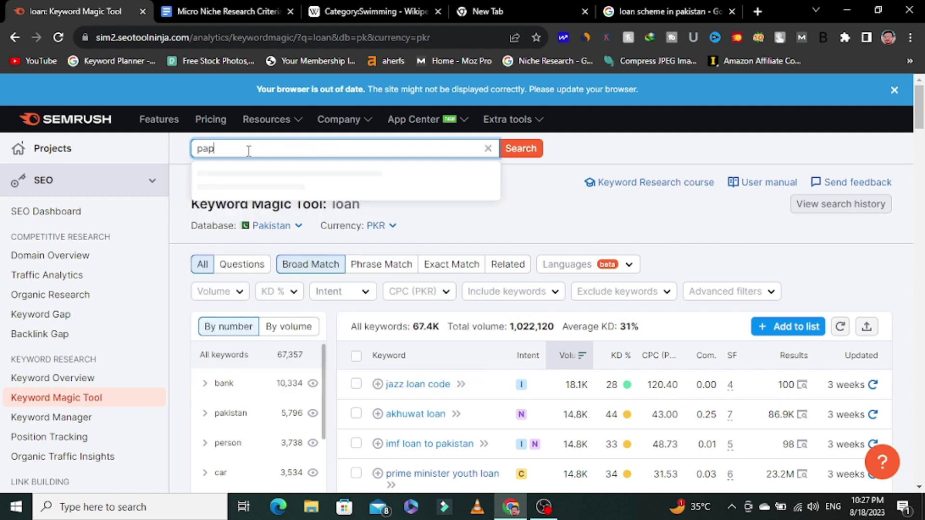
text(ers)
key(Return)
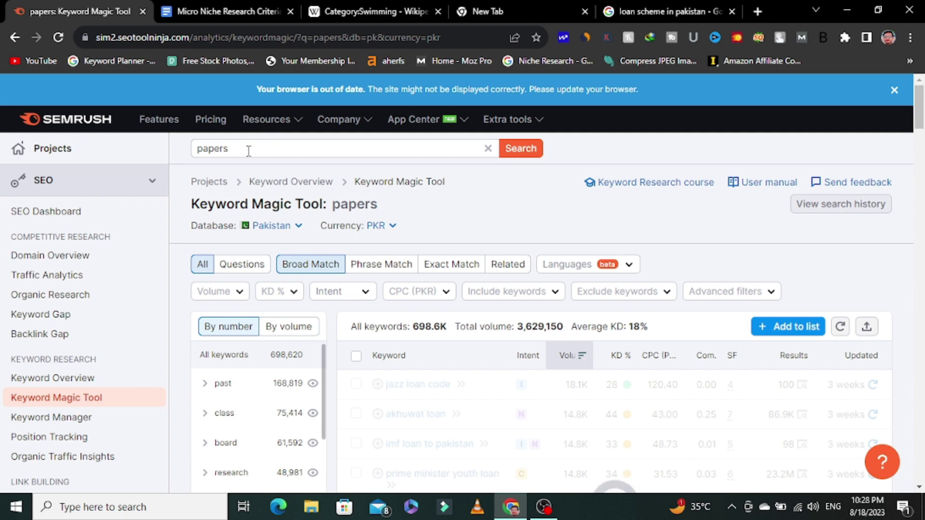
Look through the "papers" keyword variations and copy the keyword "fbise model papers".
scroll(403, 209, down, 4)
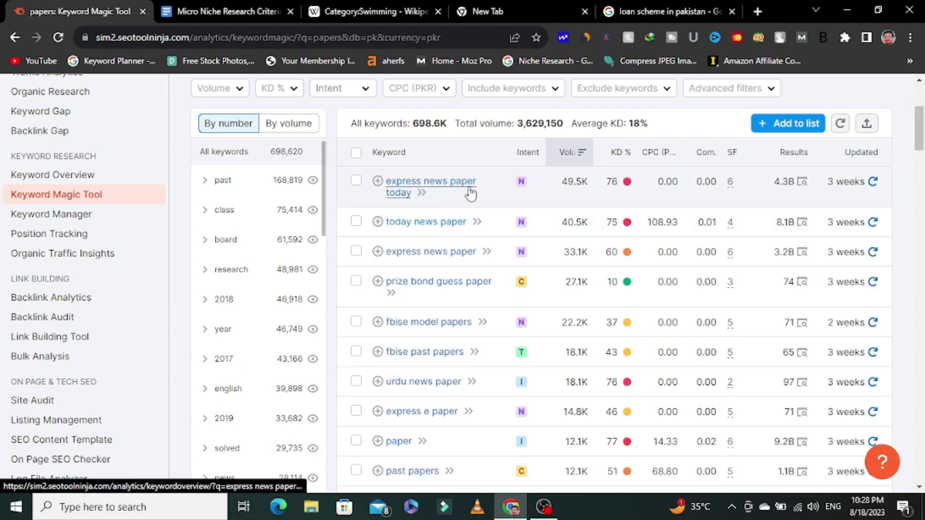
scroll(471, 205, down, 1)
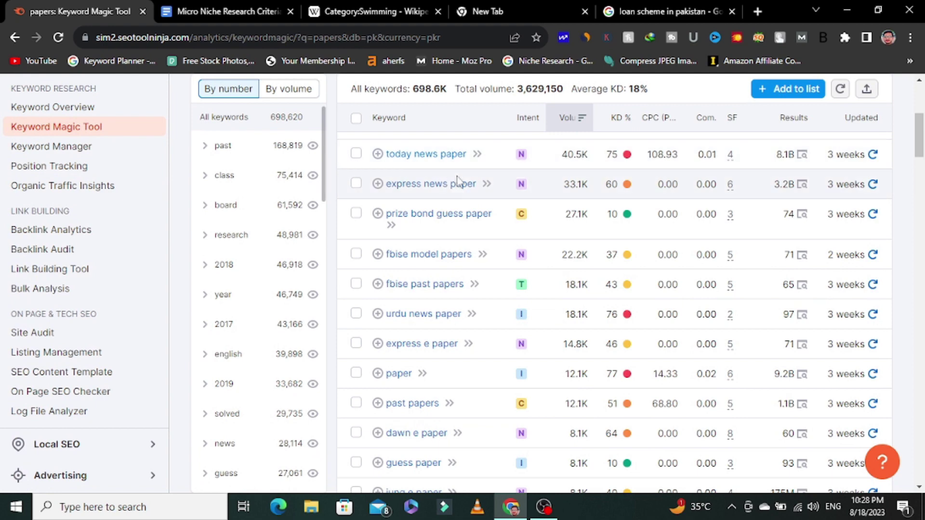
scroll(425, 270, down, 1)
scroll(427, 294, up, 1)
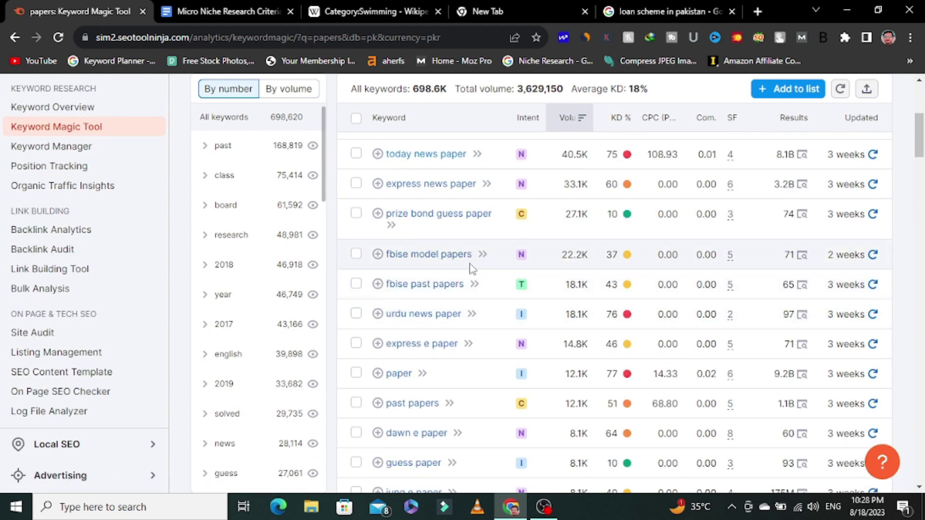
drag(469, 264, 388, 266)
key(ctrl+c)
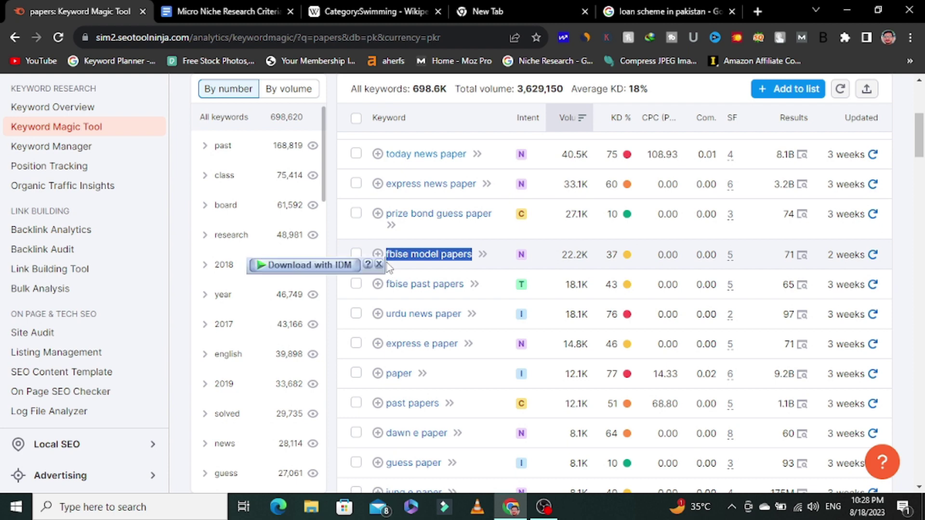
Switch to the Google results and search for the copied keyword "fbise model papers" instead of the loan query.
click(670, 11)
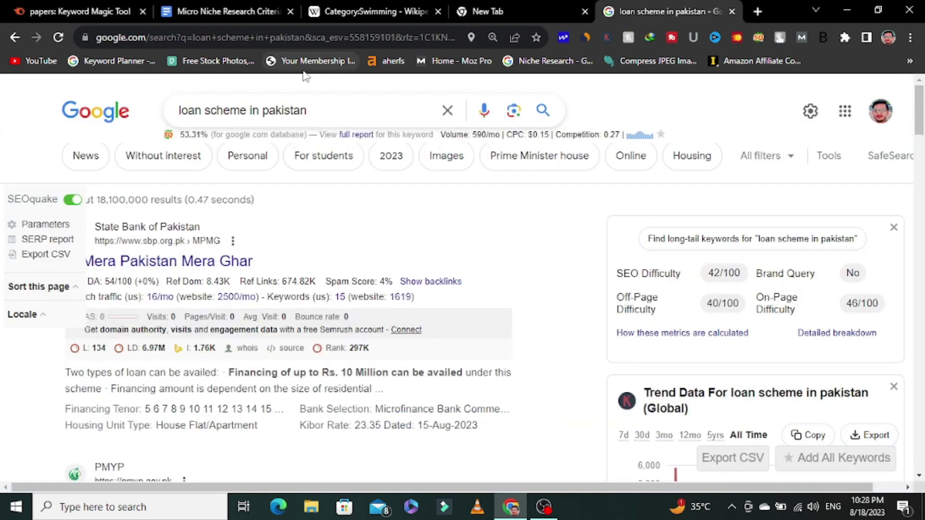
click(306, 111)
key(ctrl+a)
key(ctrl+v)
key(Return)
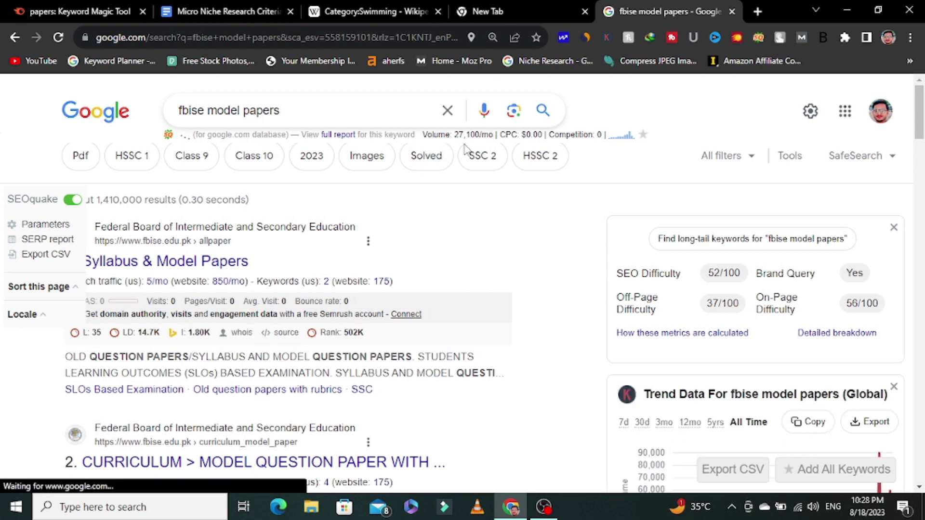
Check the first results for "fbise model papers" and turn off the SEOquake overlay.
scroll(451, 202, down, 1)
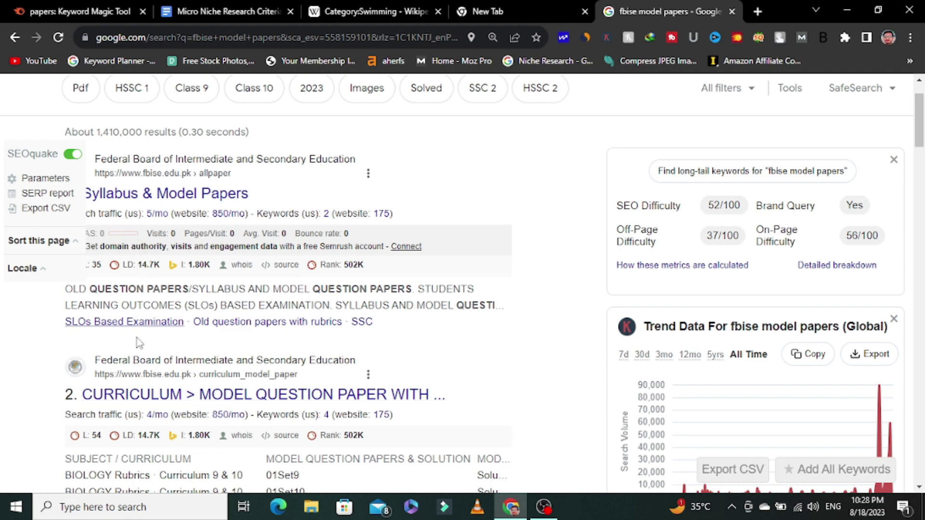
scroll(123, 289, down, 1)
scroll(127, 286, up, 1)
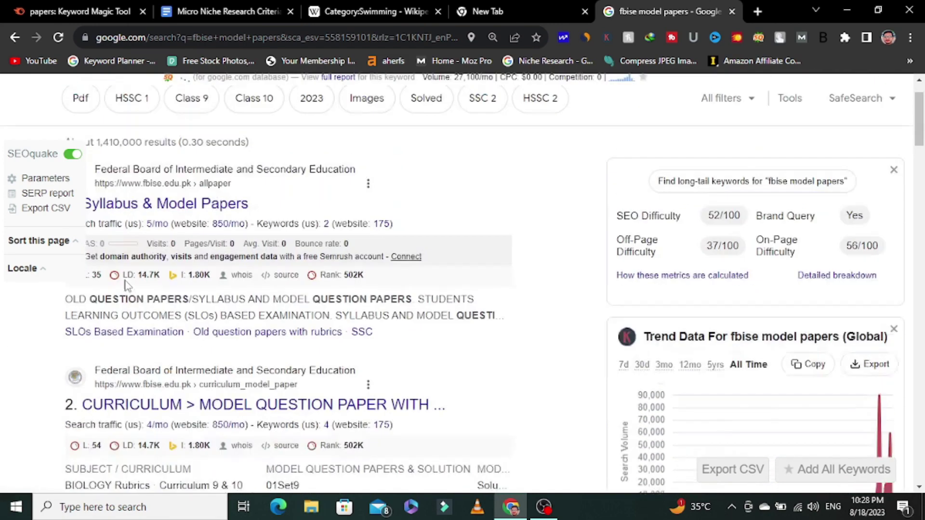
scroll(126, 285, up, 1)
scroll(73, 385, down, 1)
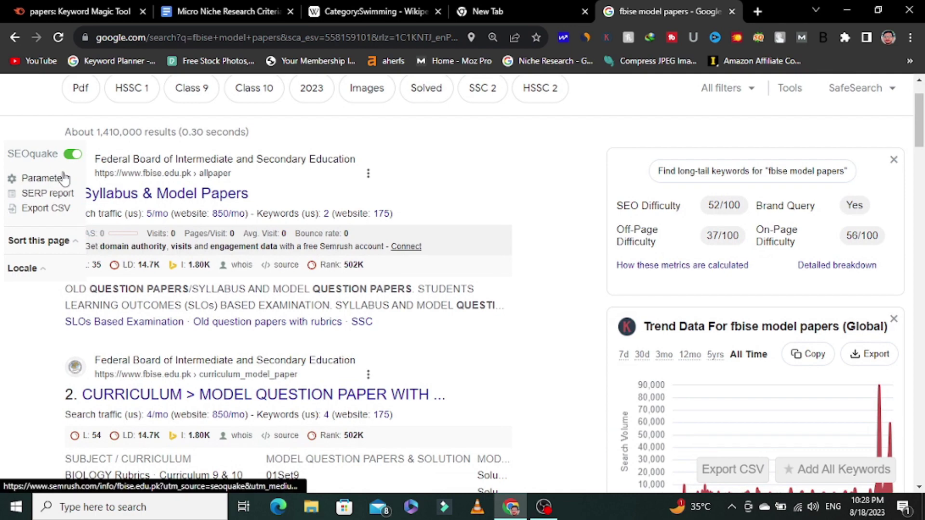
click(73, 155)
Examine all first-page results for "fbise model papers", checking the ranking sites' domain authority and link metrics.
scroll(131, 194, down, 4)
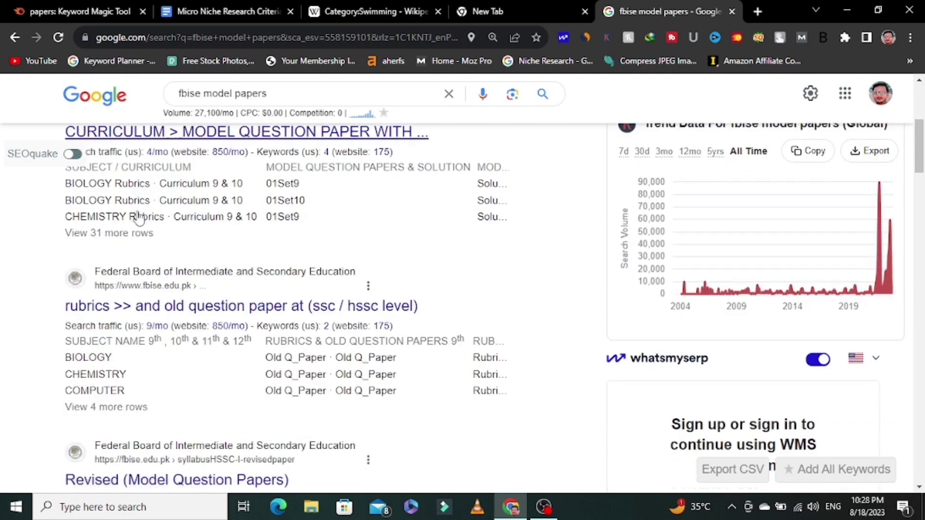
scroll(129, 334, down, 4)
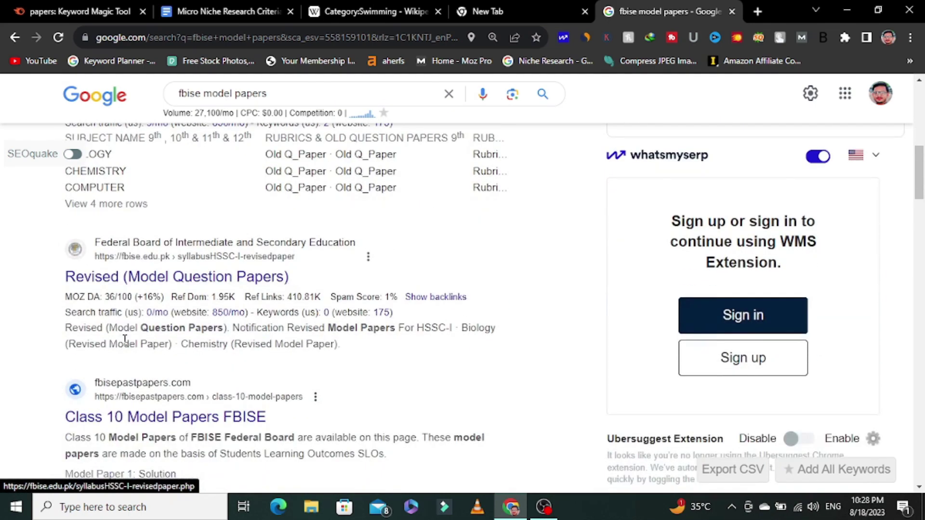
scroll(131, 282, up, 2)
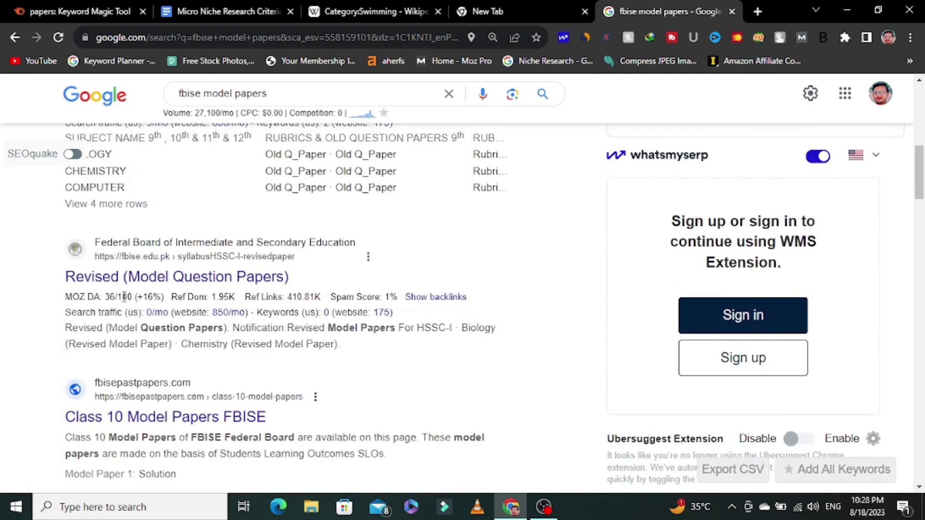
scroll(131, 285, down, 5)
scroll(66, 341, down, 1)
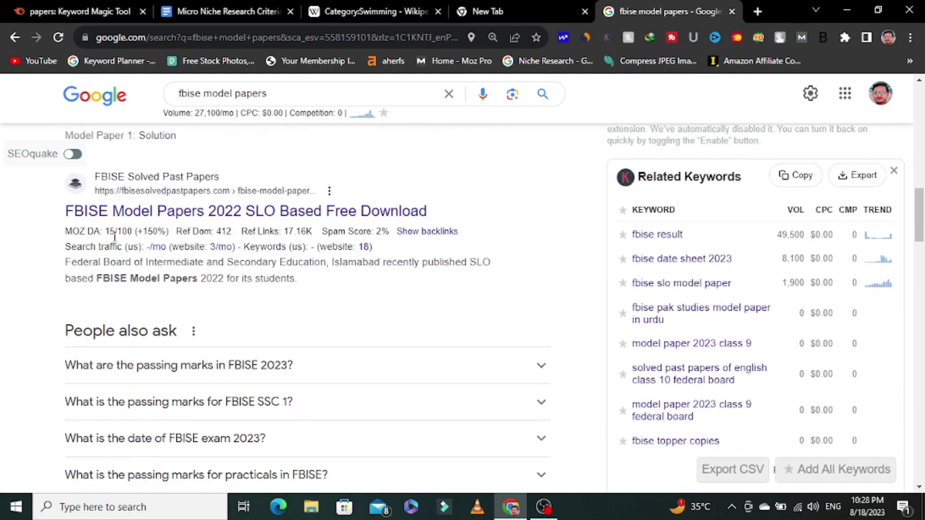
mouse_move(116, 229)
scroll(121, 244, down, 10)
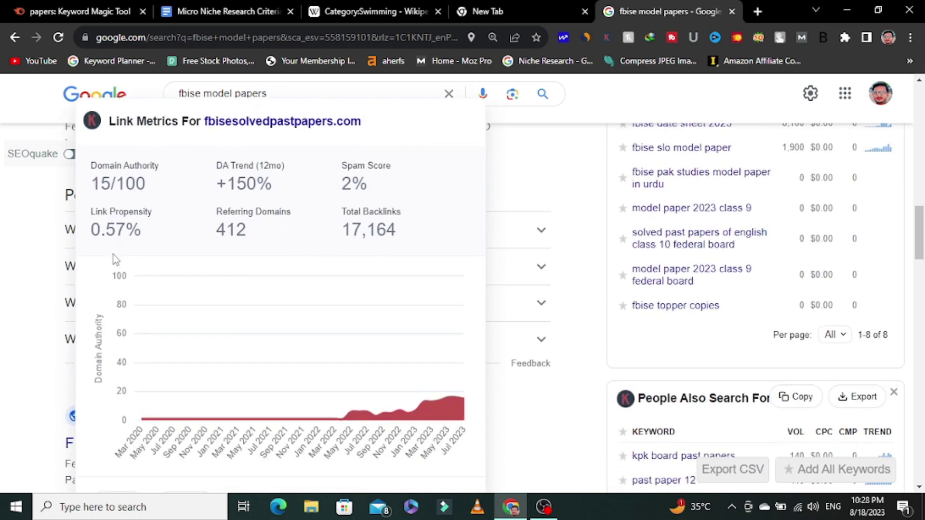
scroll(119, 177, up, 1)
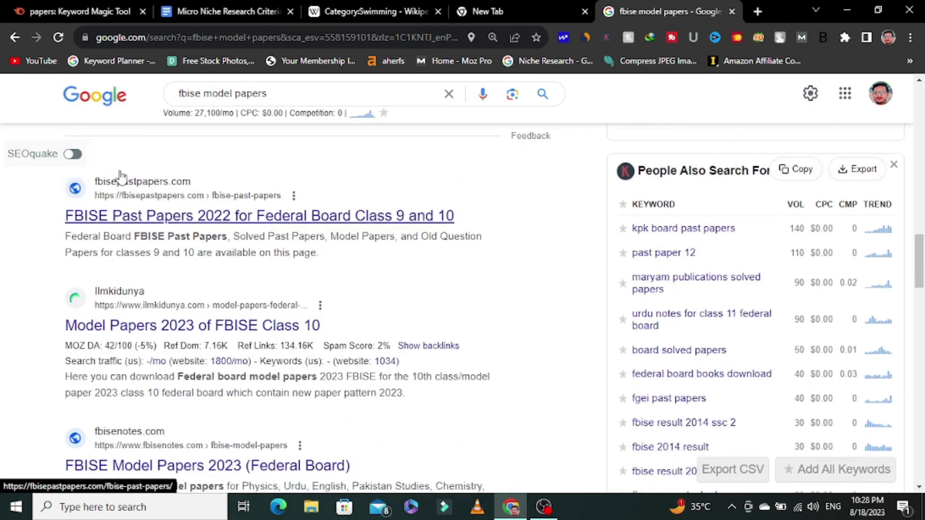
scroll(107, 310, down, 2)
scroll(109, 301, down, 3)
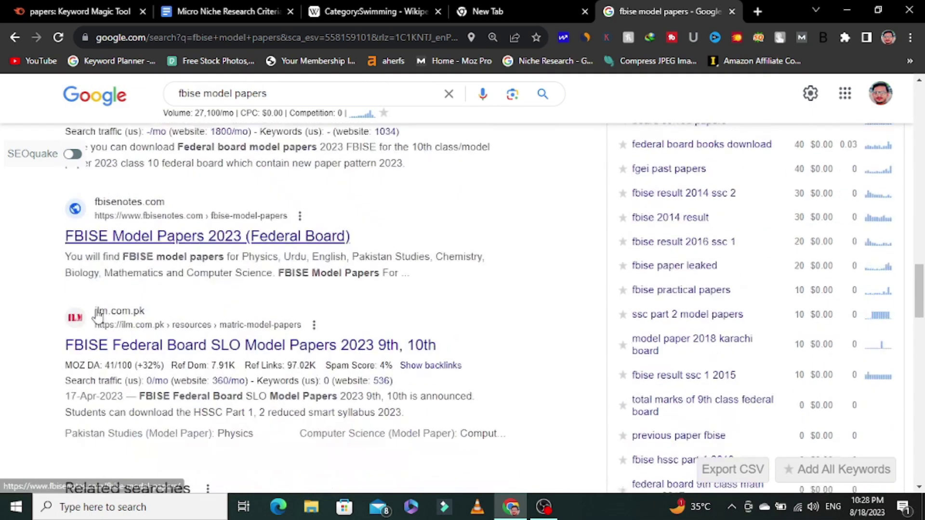
scroll(116, 322, down, 4)
scroll(118, 324, down, 5)
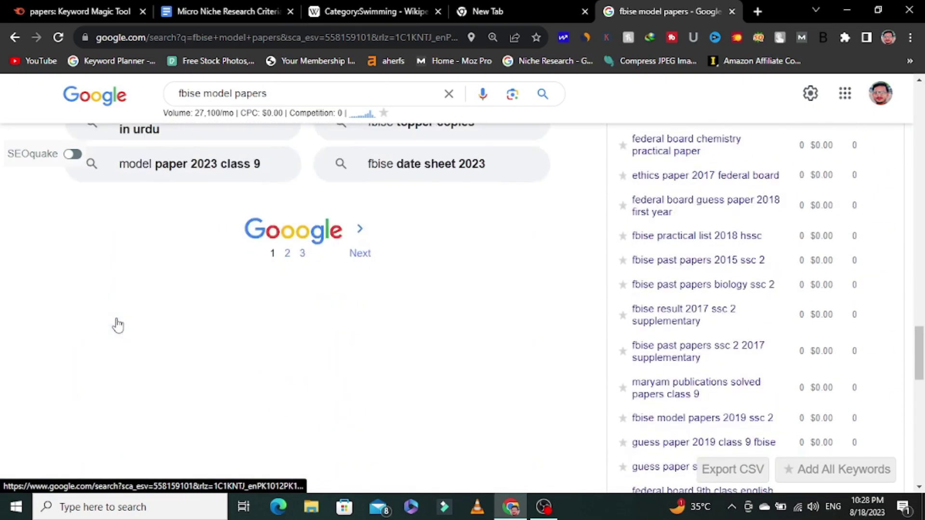
scroll(118, 324, up, 20)
scroll(133, 294, up, 5)
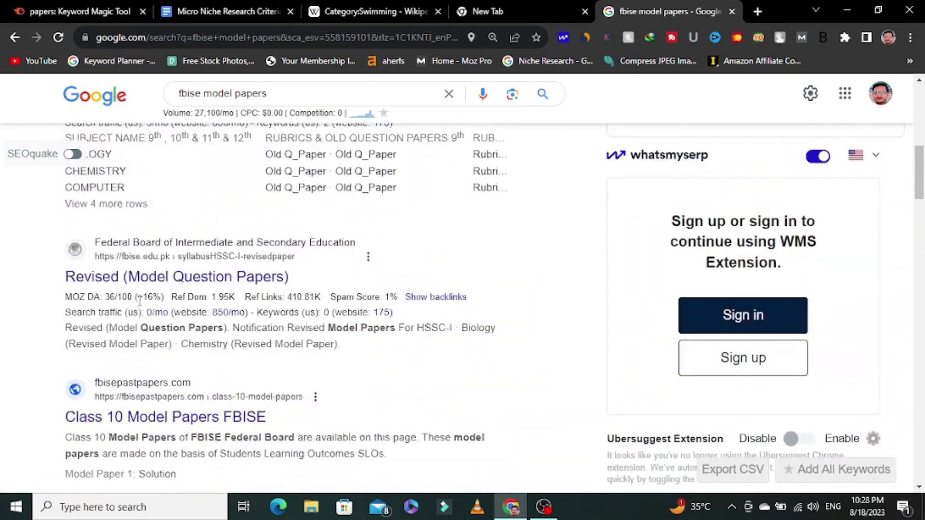
scroll(140, 307, up, 4)
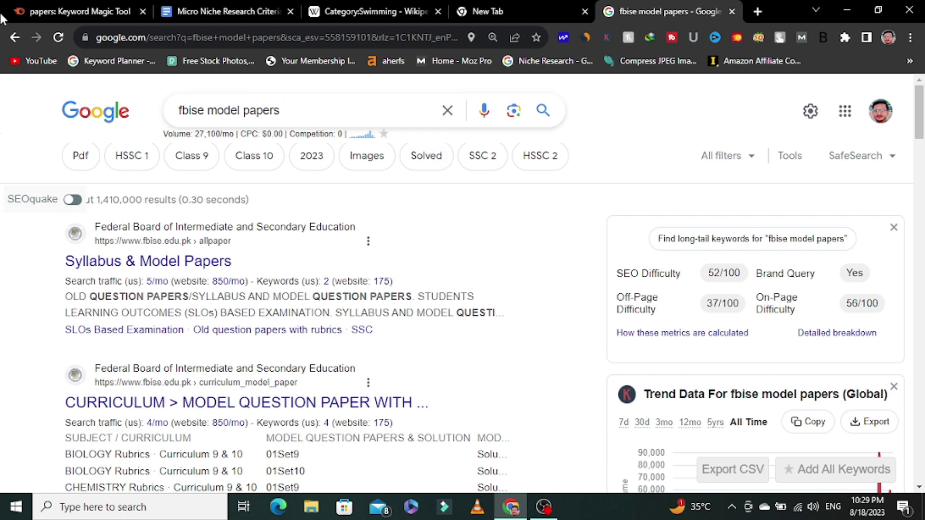
Return to the Semrush "papers" list, review its lower-volume variations and copy the keyword "prize bond guess paper".
click(44, 12)
scroll(547, 251, down, 4)
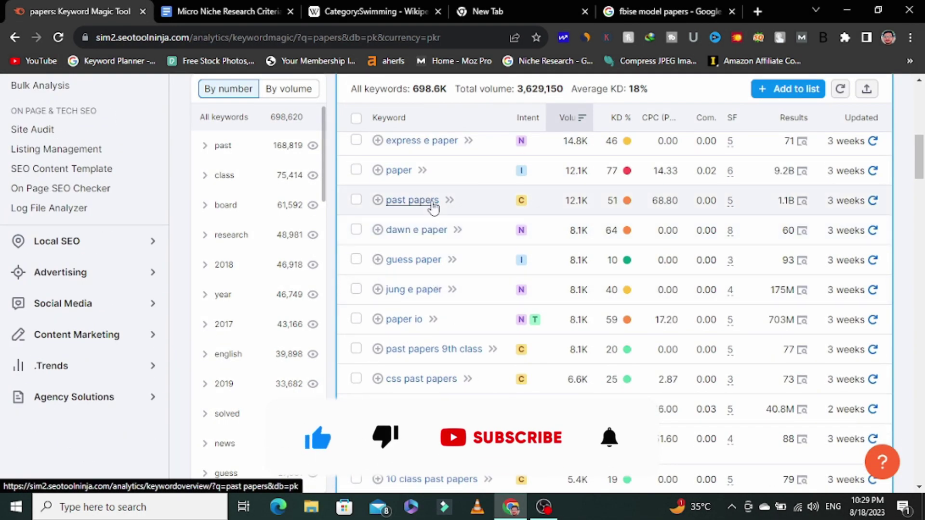
scroll(456, 267, down, 1)
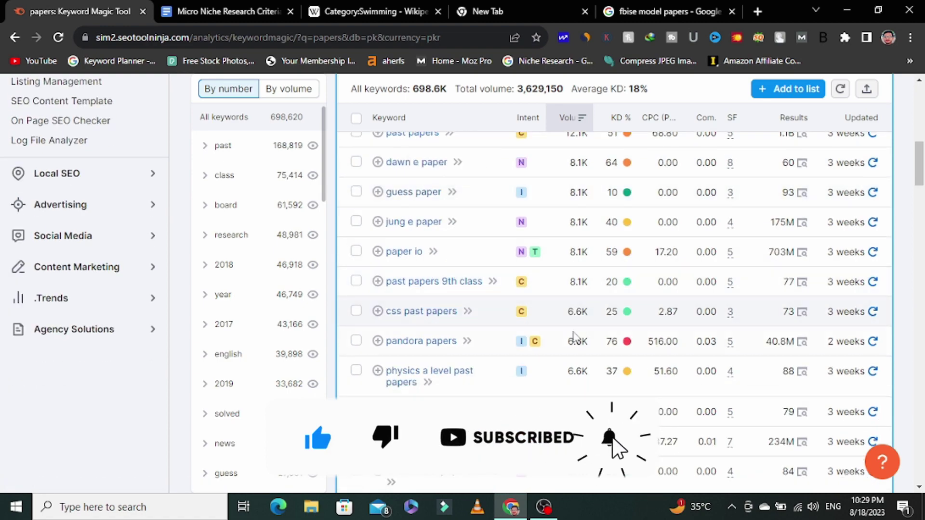
scroll(513, 340, down, 10)
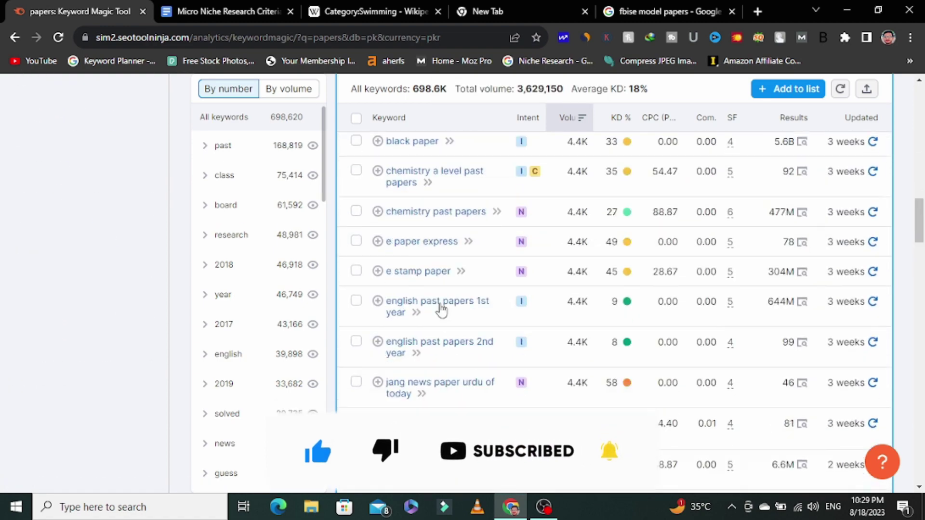
scroll(441, 308, up, 15)
scroll(462, 325, down, 3)
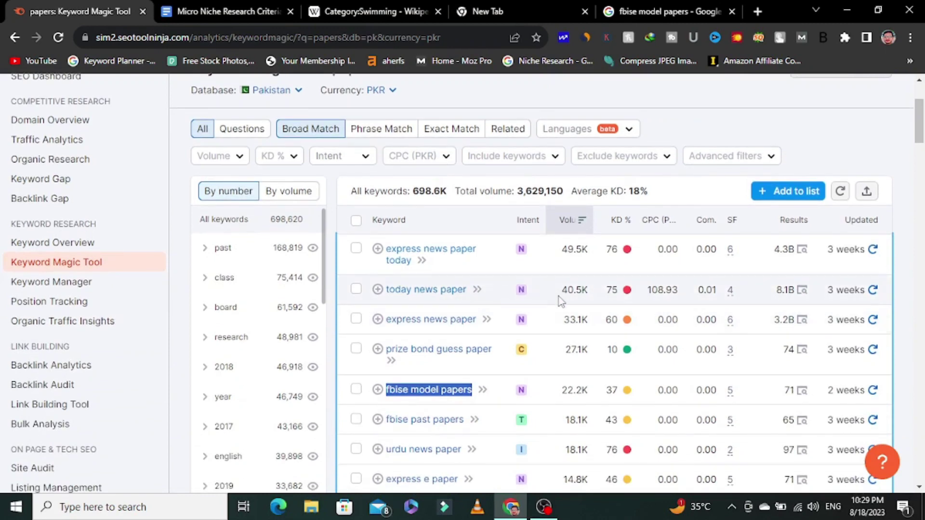
scroll(559, 275, down, 1)
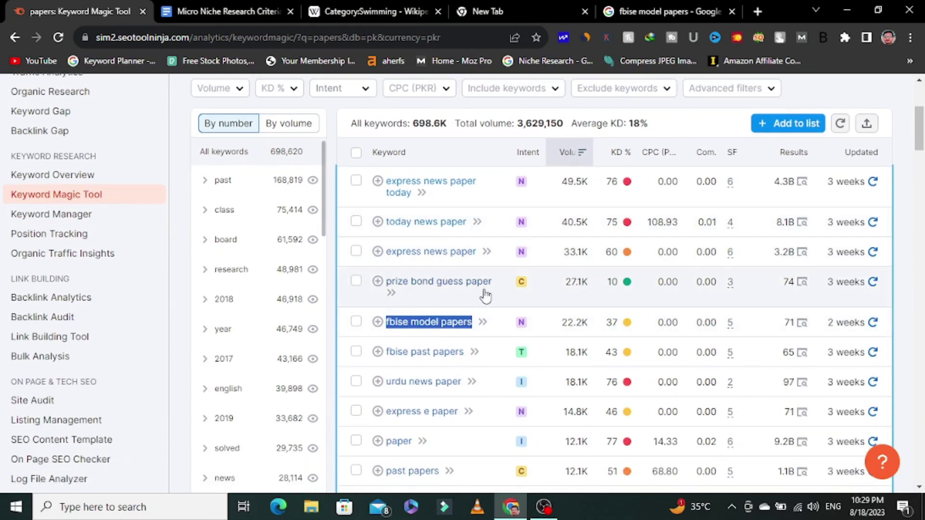
drag(493, 284, 379, 299)
key(ctrl+c)
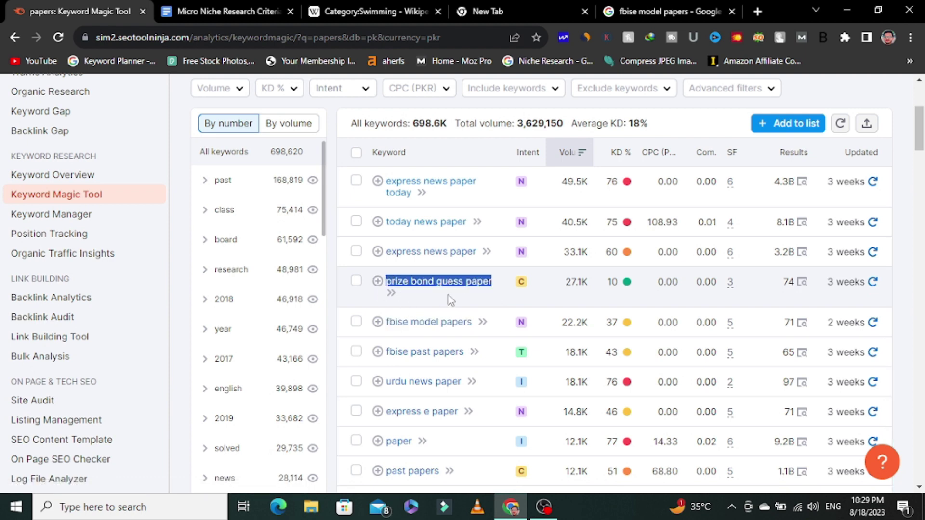
Switch to the Google results and search for the copied keyword "prize bond guess paper".
click(644, 8)
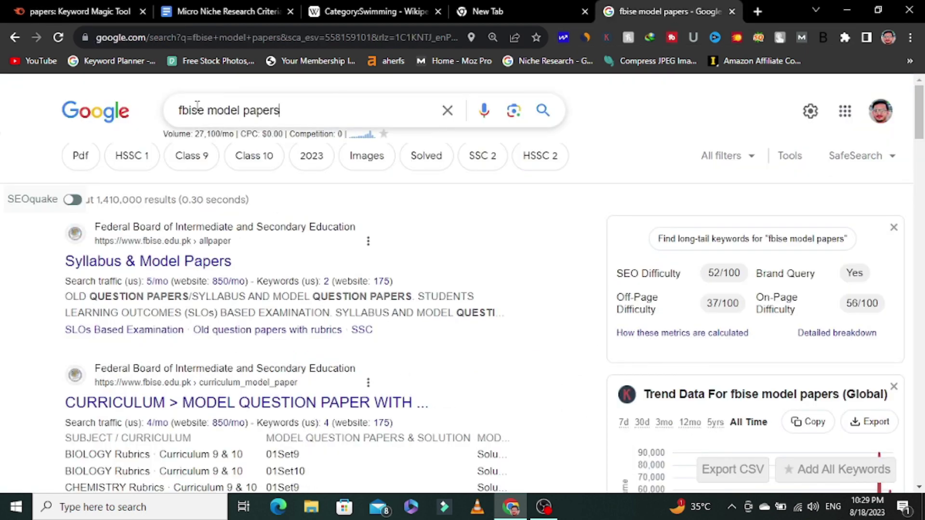
key(ctrl+a)
key(ctrl+v)
key(Return)
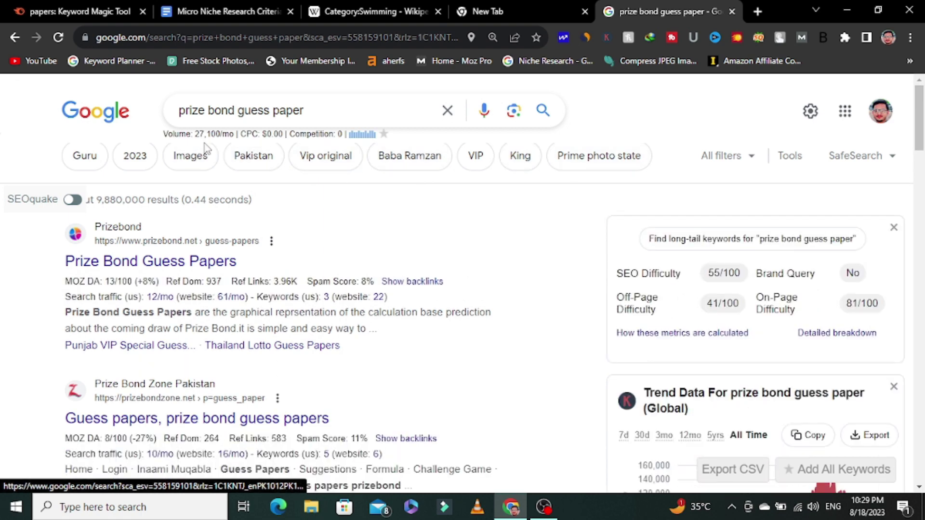
Examine the first-page results for "prize bond guess paper", checking each ranking site's domain authority, referring domains and links.
scroll(107, 201, down, 1)
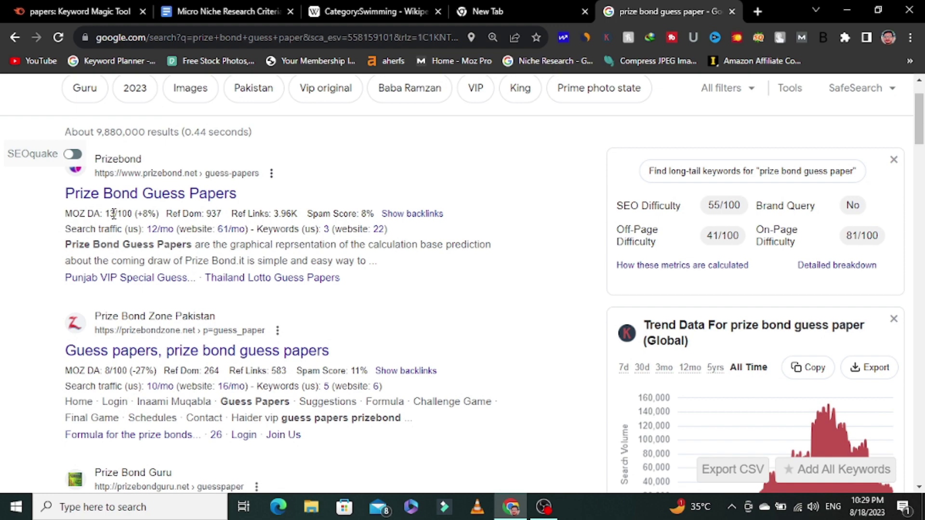
scroll(115, 219, down, 1)
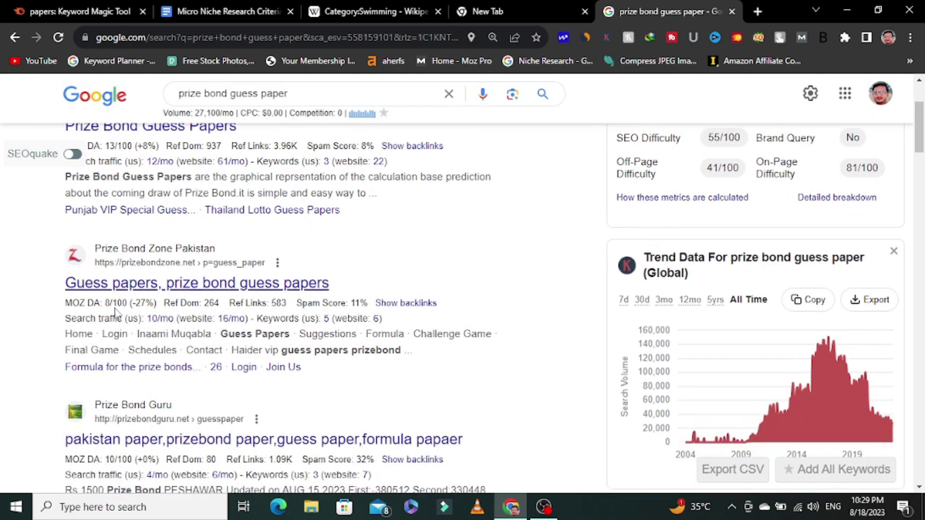
scroll(120, 308, down, 2)
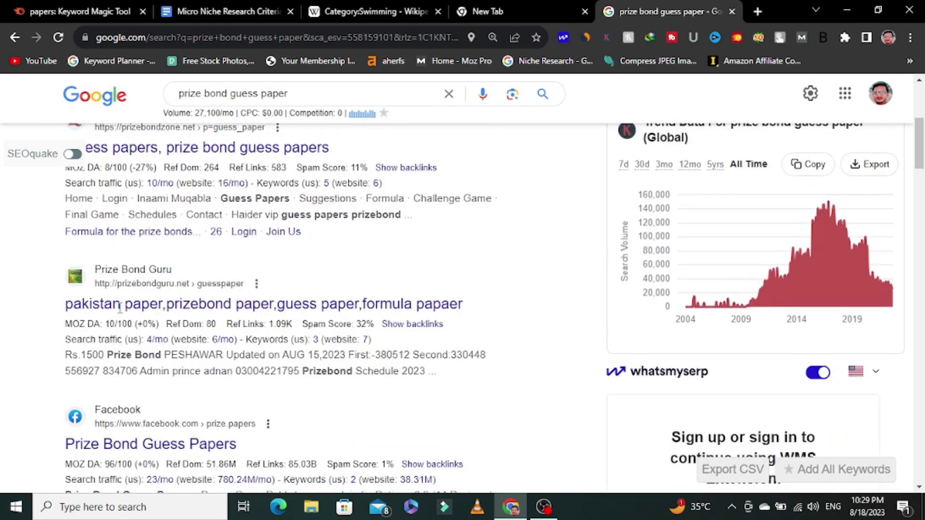
scroll(121, 331, down, 5)
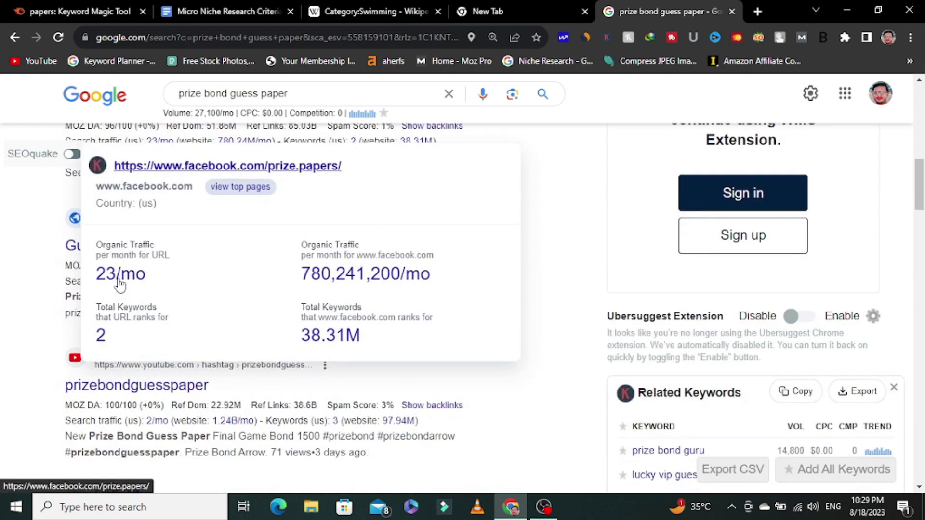
scroll(111, 269, down, 7)
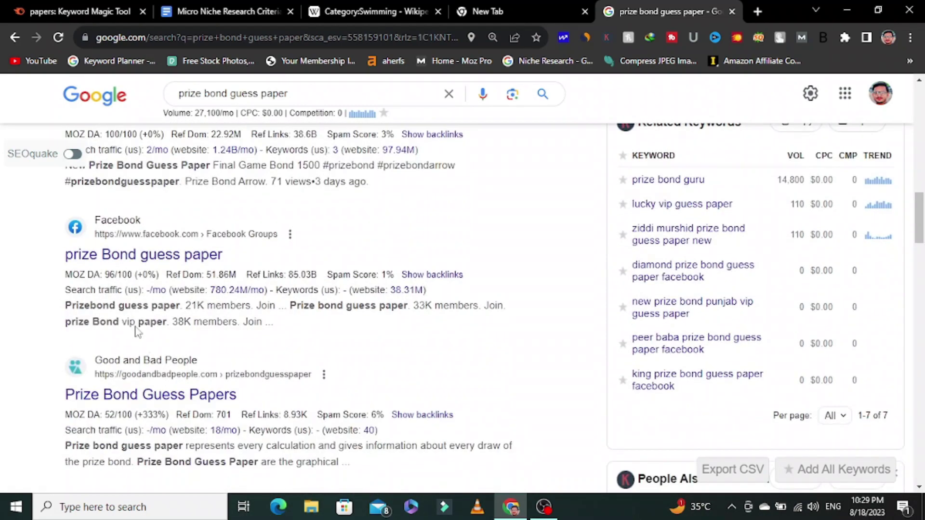
scroll(121, 306, down, 5)
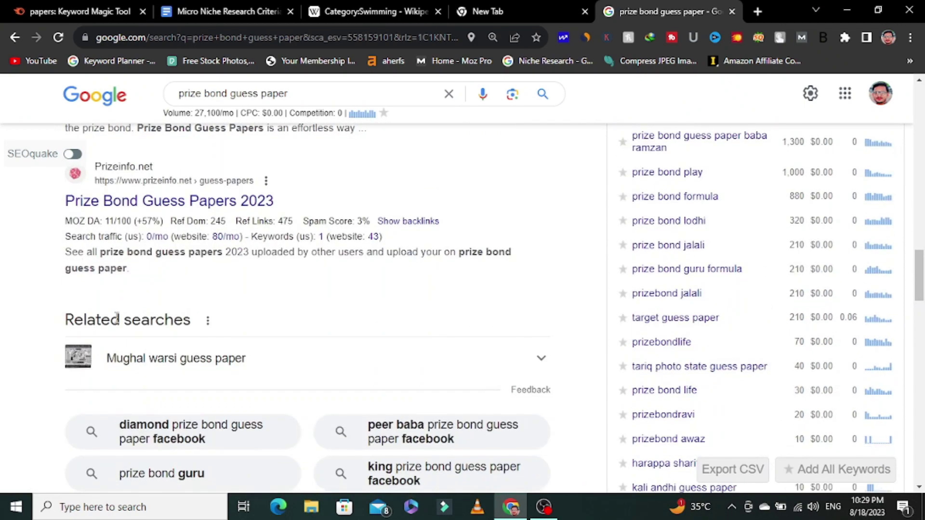
scroll(115, 308, up, 2)
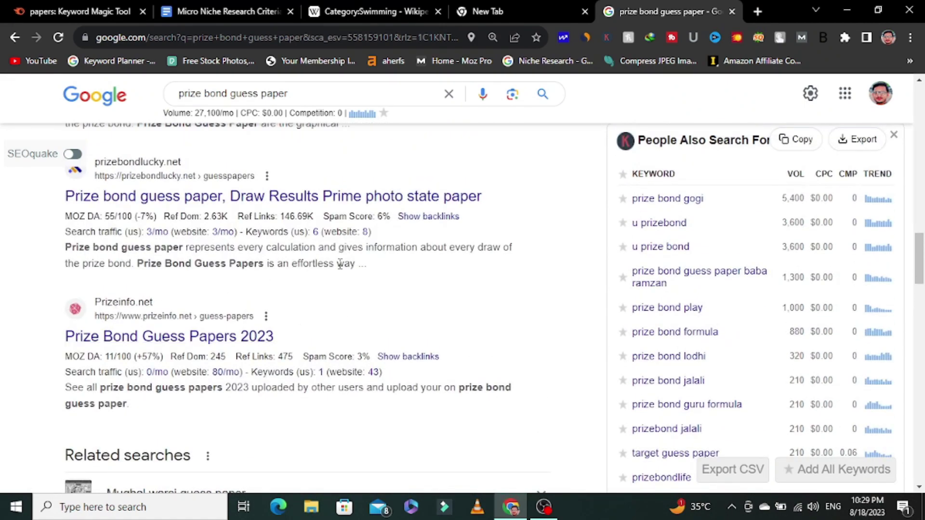
scroll(448, 269, up, 8)
scroll(444, 268, up, 8)
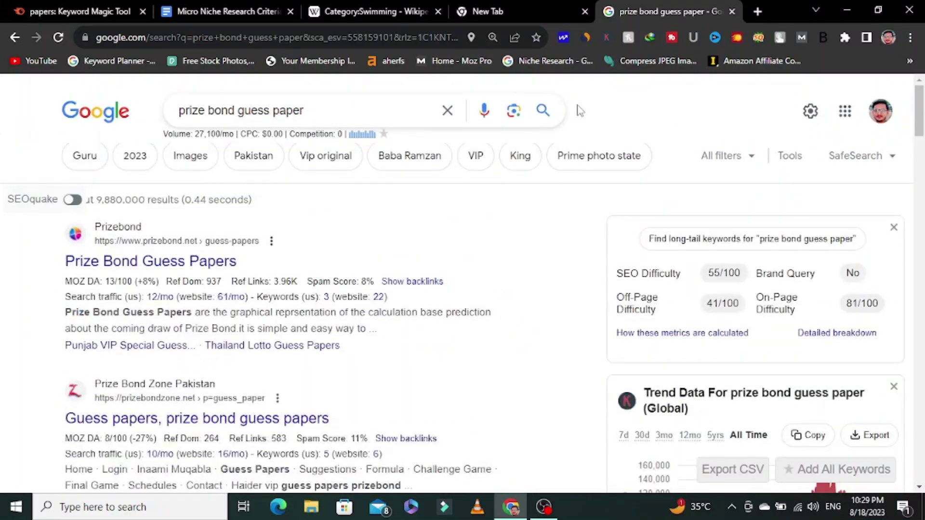
Search for "google trends" in a new tab and open the Google Trends site.
click(757, 11)
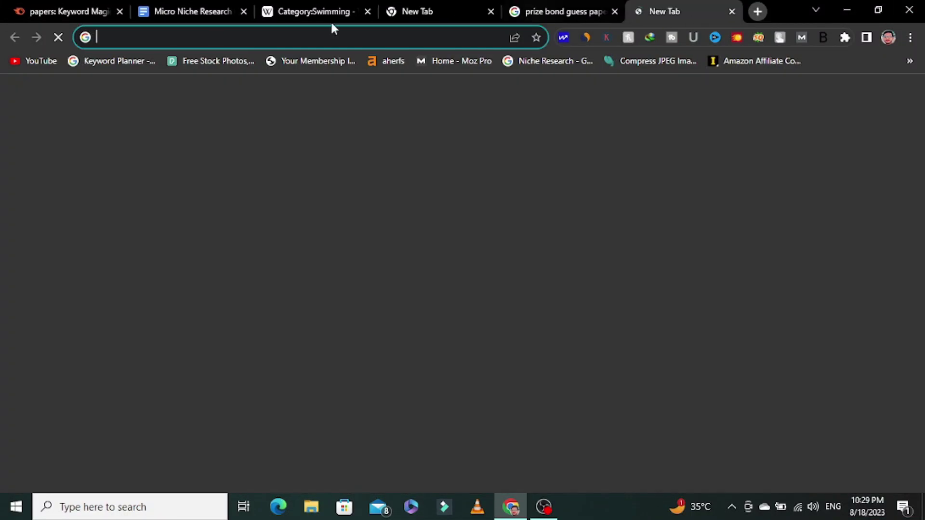
text(goo)
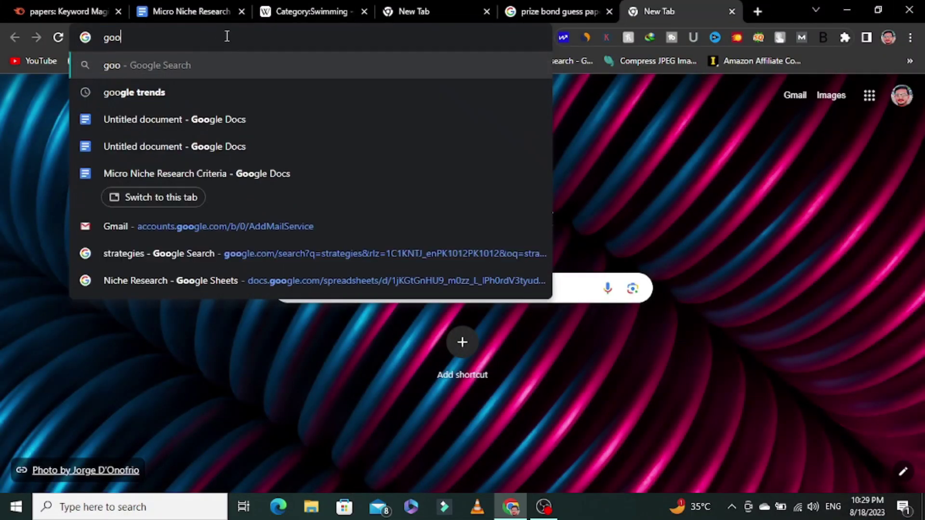
key(Down)
key(Return)
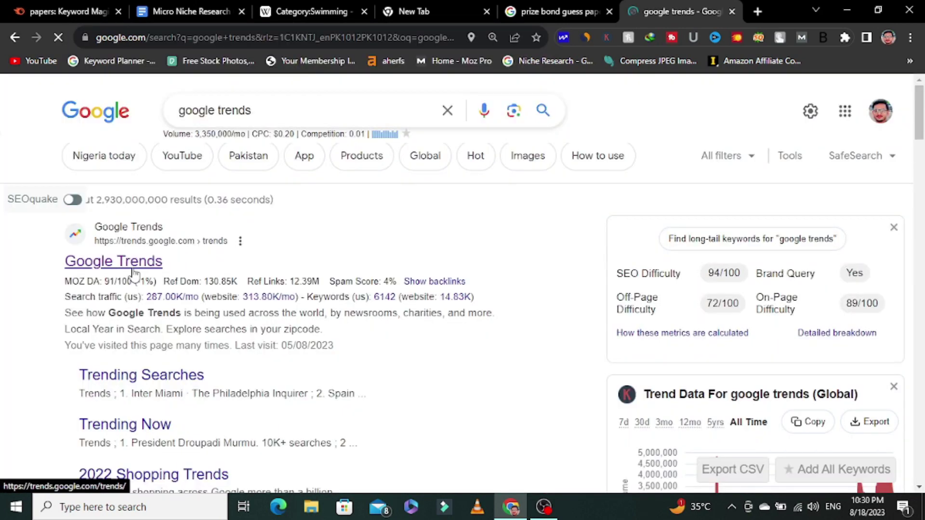
click(130, 264)
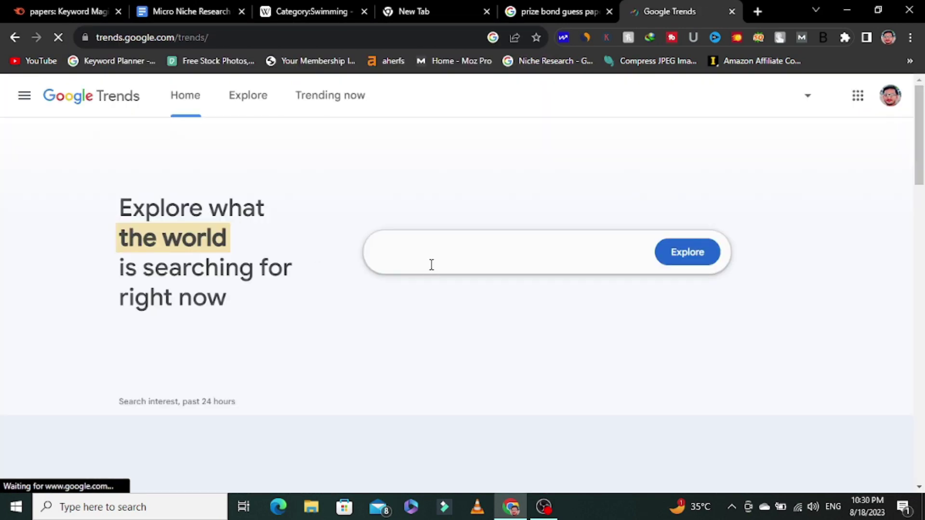
Explore the copied keyword "prize bond guess paper" in Google Trends.
click(440, 254)
key(ctrl+v)
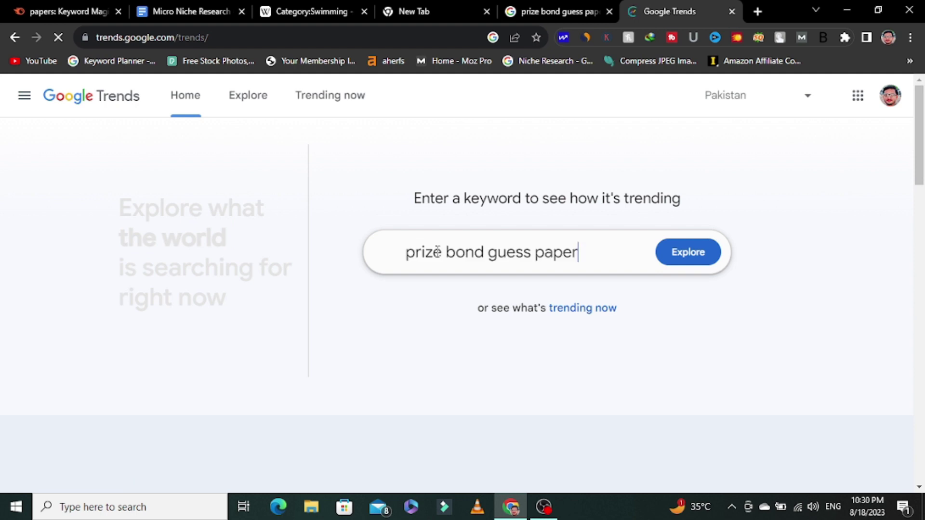
click(660, 262)
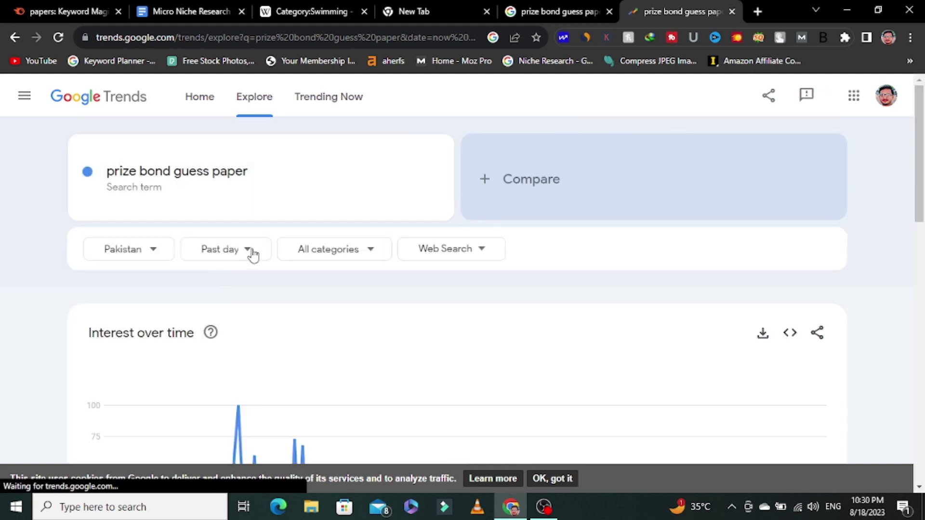
Set the trend period to Past 12 months and review the keyword's interest over time in Pakistan.
click(252, 253)
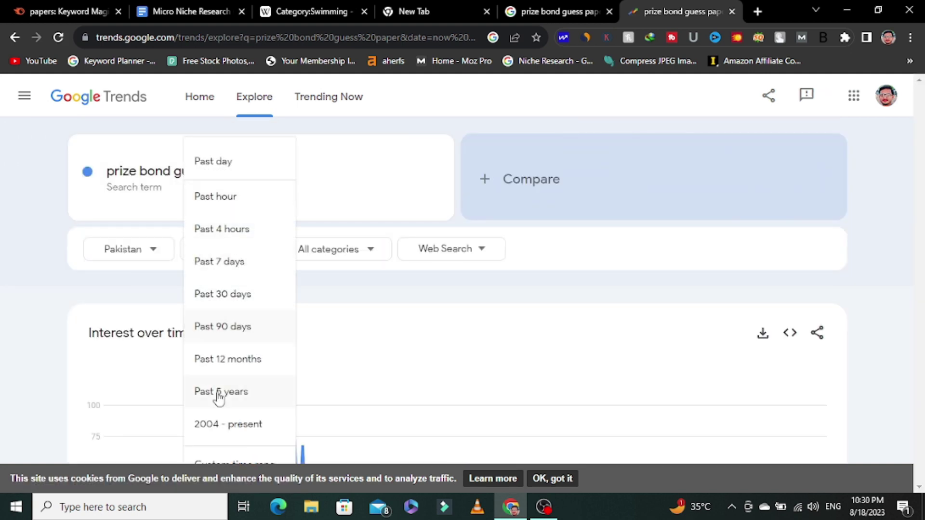
click(231, 358)
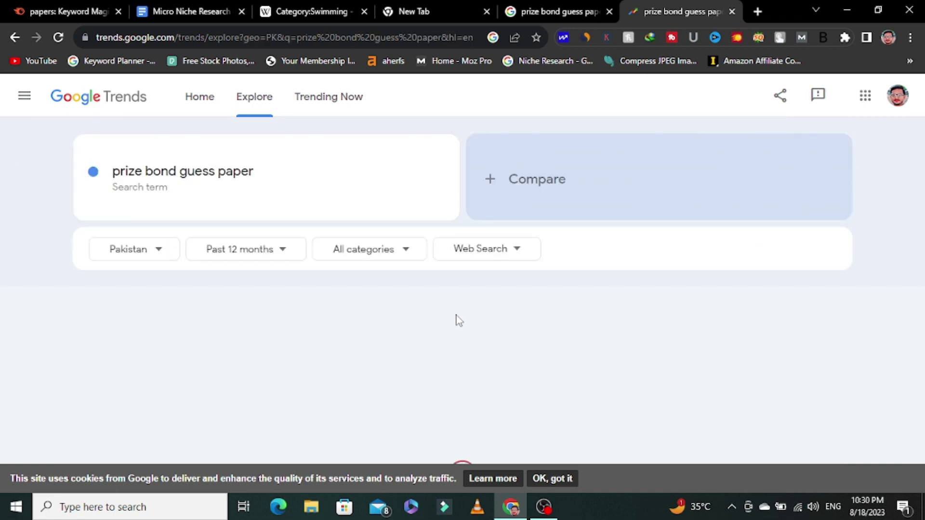
scroll(457, 327, down, 3)
scroll(455, 325, down, 1)
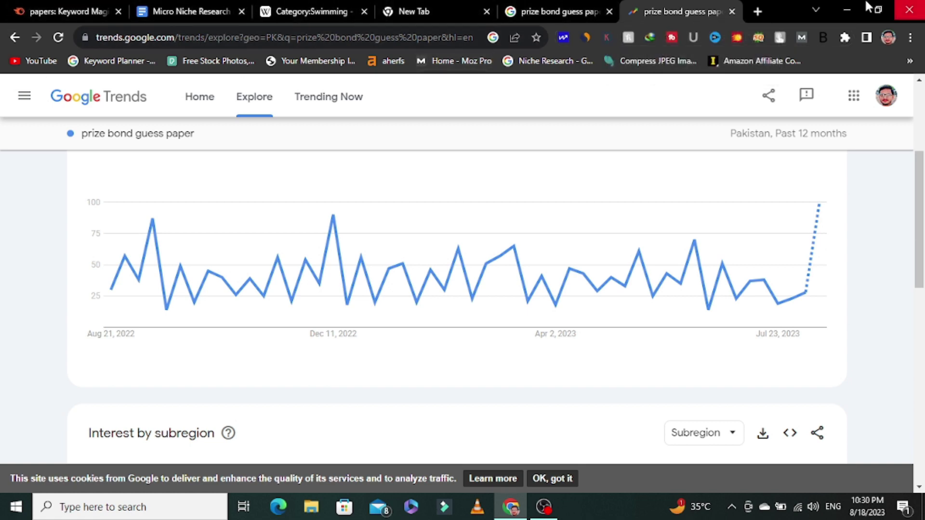
Open Moz Keyword Explorer in a new tab and set the search locale to Pakistan - en-PK.
click(752, 15)
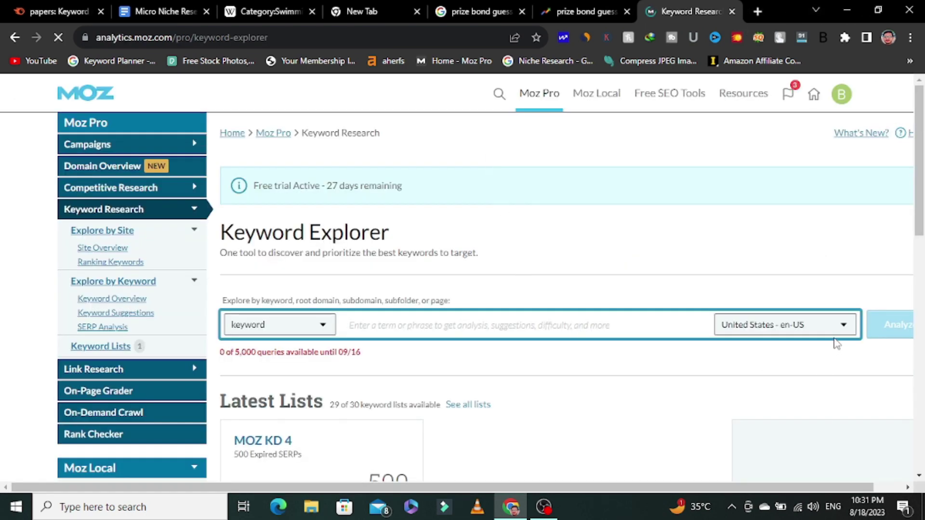
click(842, 324)
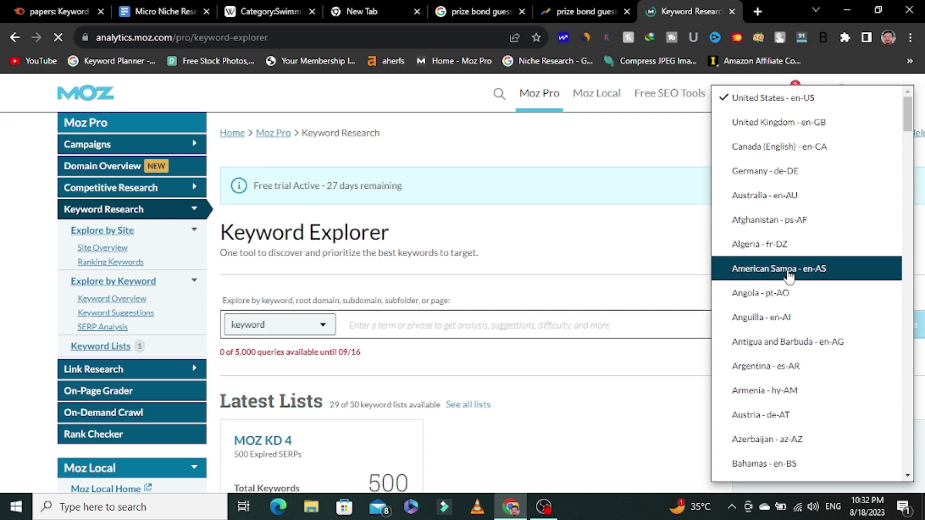
scroll(788, 277, down, 20)
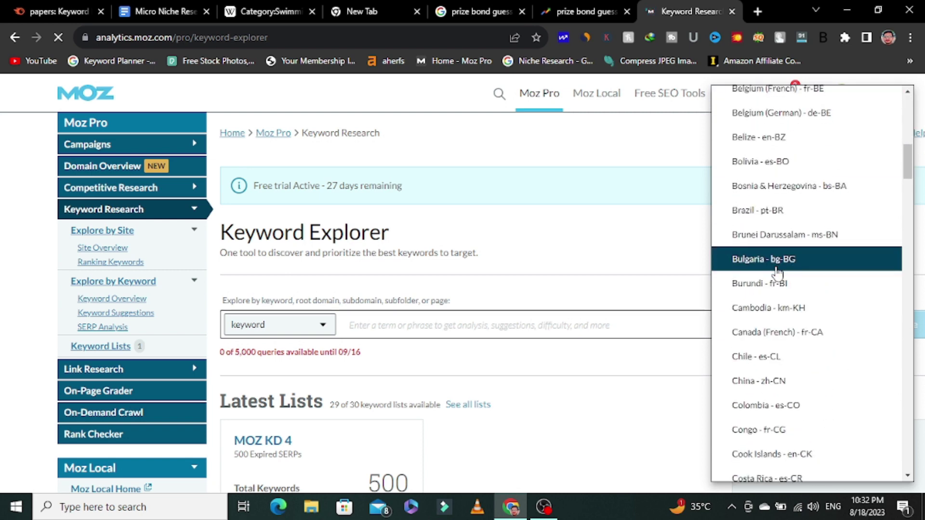
scroll(755, 297, down, 20)
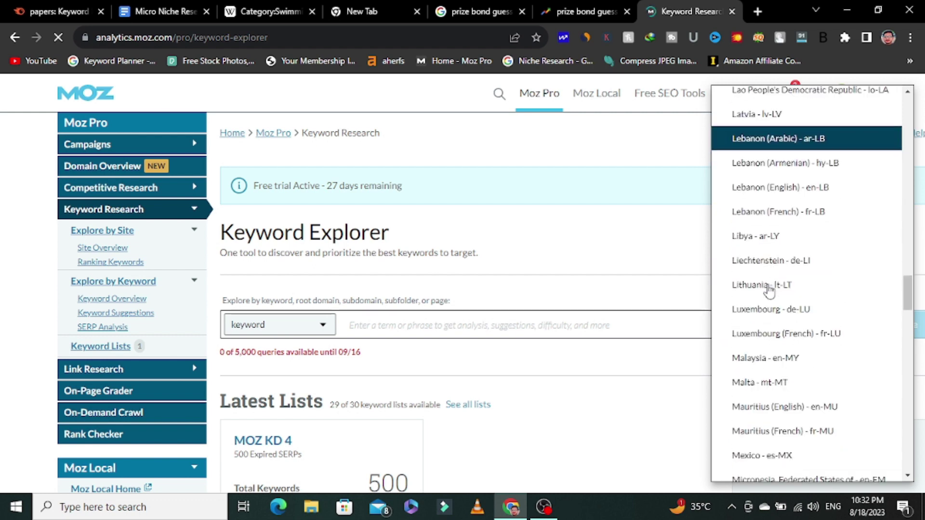
scroll(768, 289, down, 9)
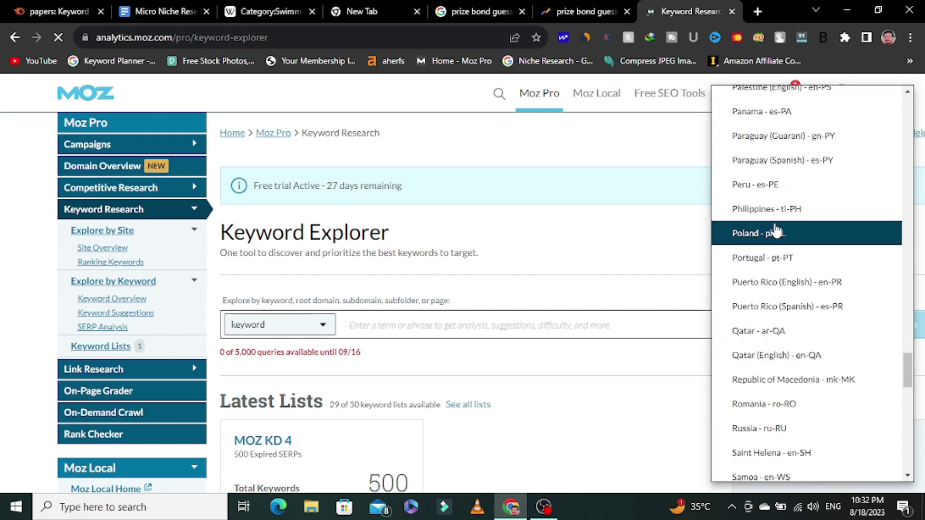
scroll(771, 217, up, 4)
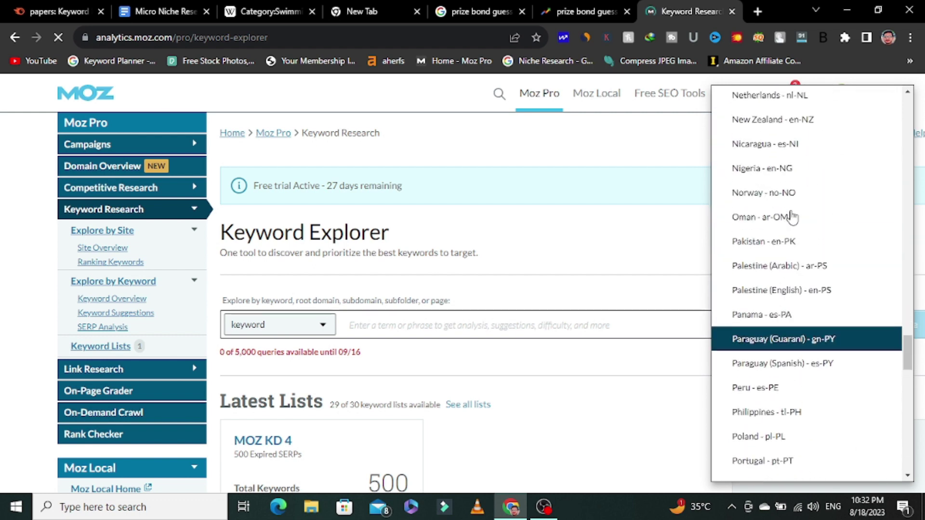
click(771, 241)
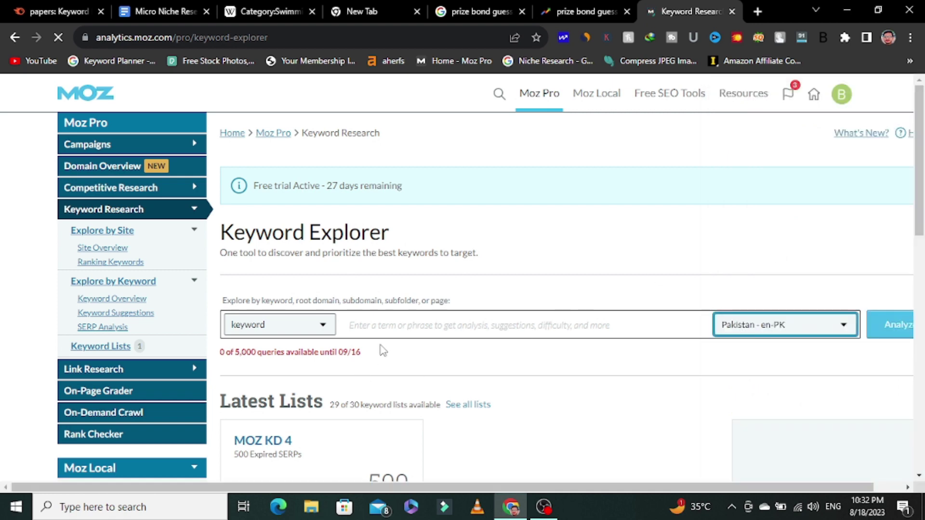
click(399, 329)
key(ctrl+v)
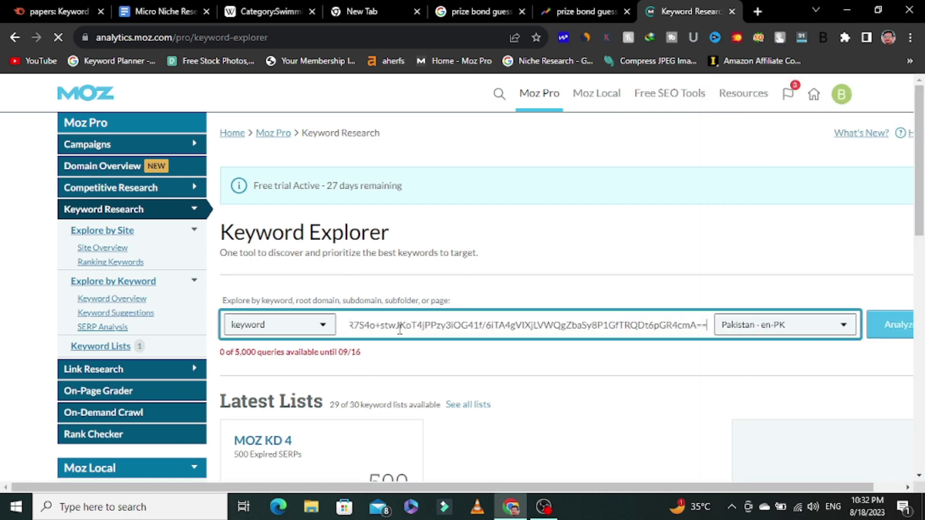
key(ctrl+a)
key(BackSpace)
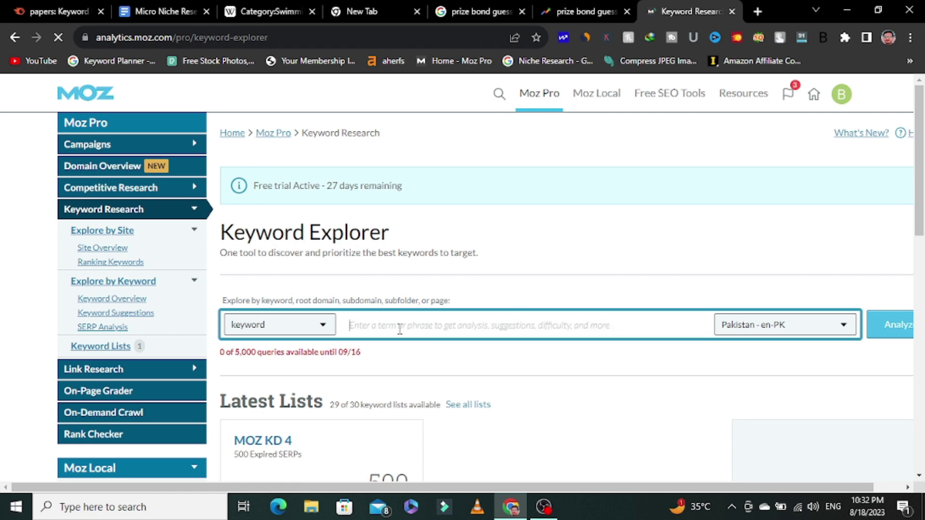
Copy "prize bond guess paper" from the Google search and analyze it in Moz Keyword Explorer for Pakistan.
click(492, 11)
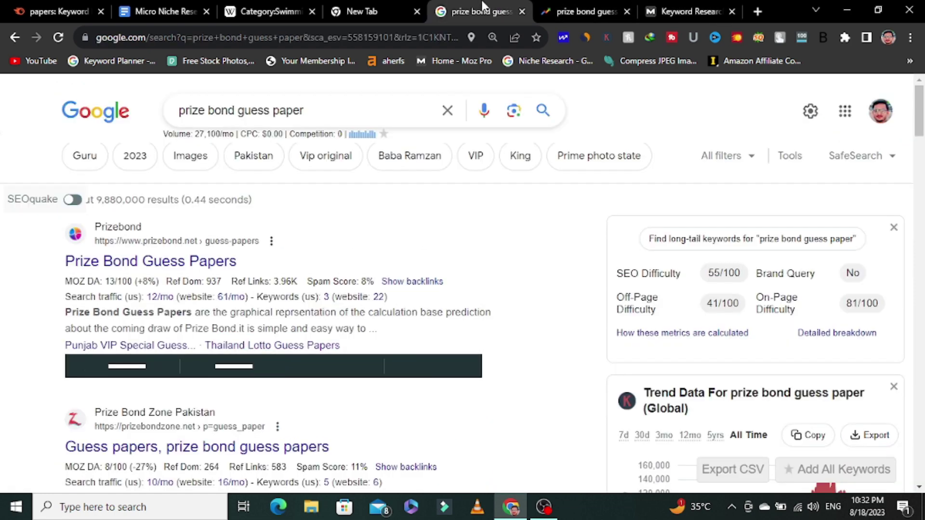
click(317, 108)
key(ctrl+a)
key(ctrl+c)
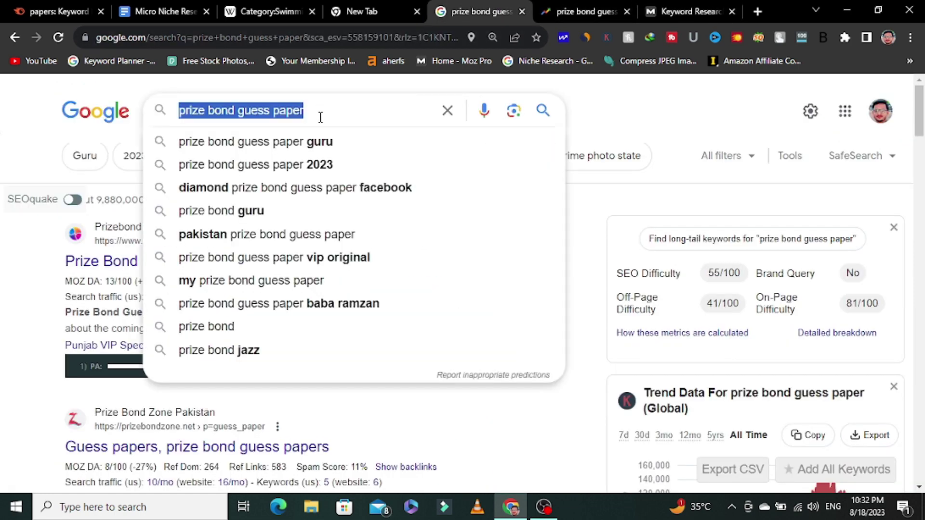
click(689, 11)
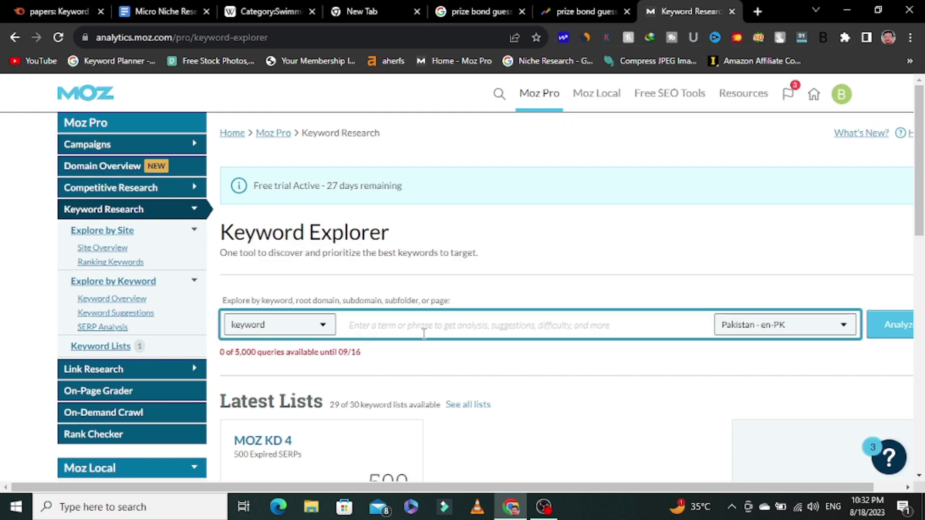
key(ctrl+v)
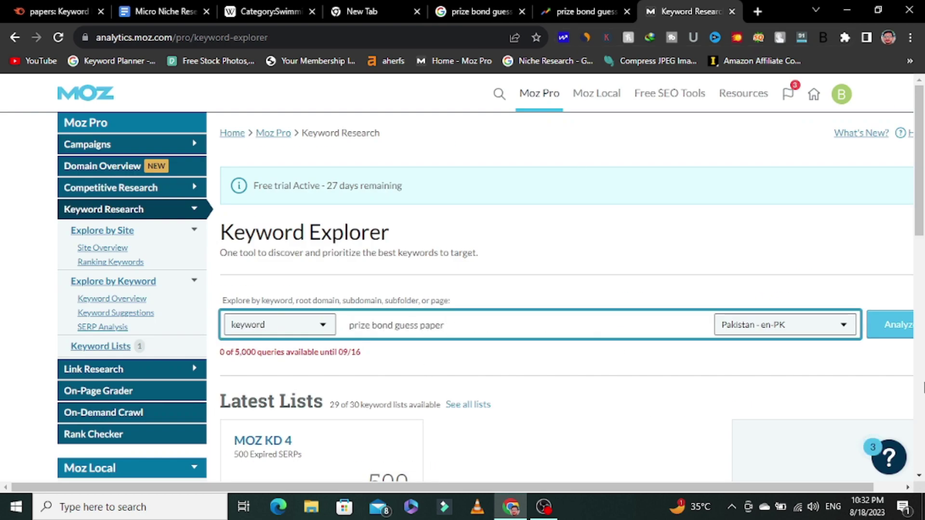
click(898, 332)
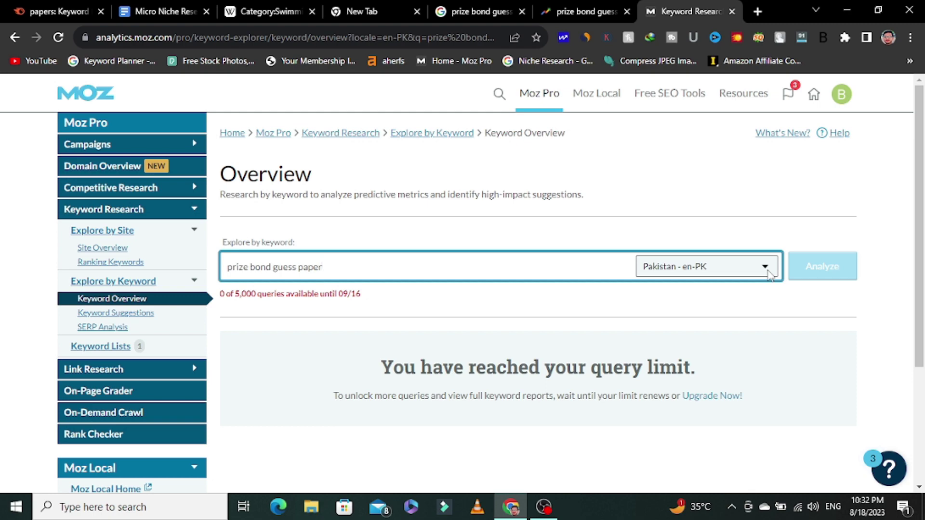
Return to the Google results for "prize bond guess paper" and recheck the authority metrics of the ranking sites.
click(455, 9)
click(613, 200)
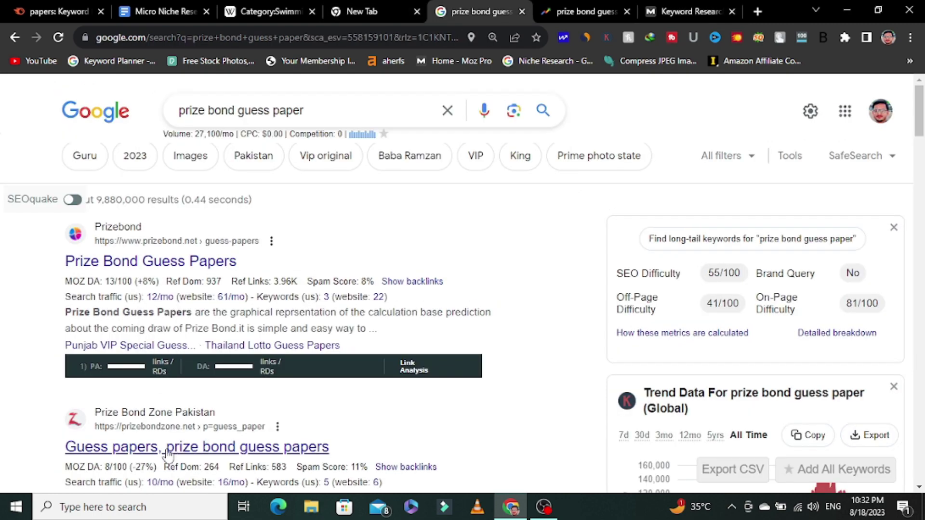
scroll(167, 455, down, 10)
scroll(186, 392, up, 3)
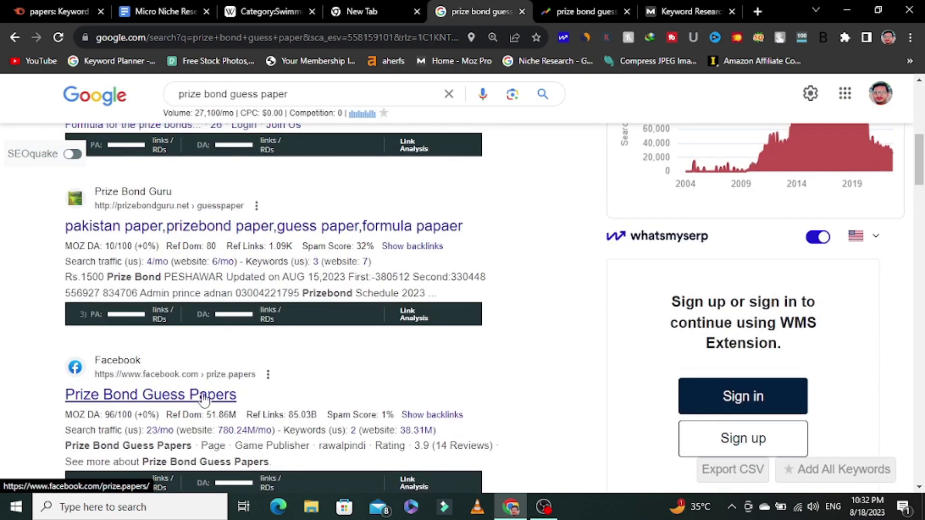